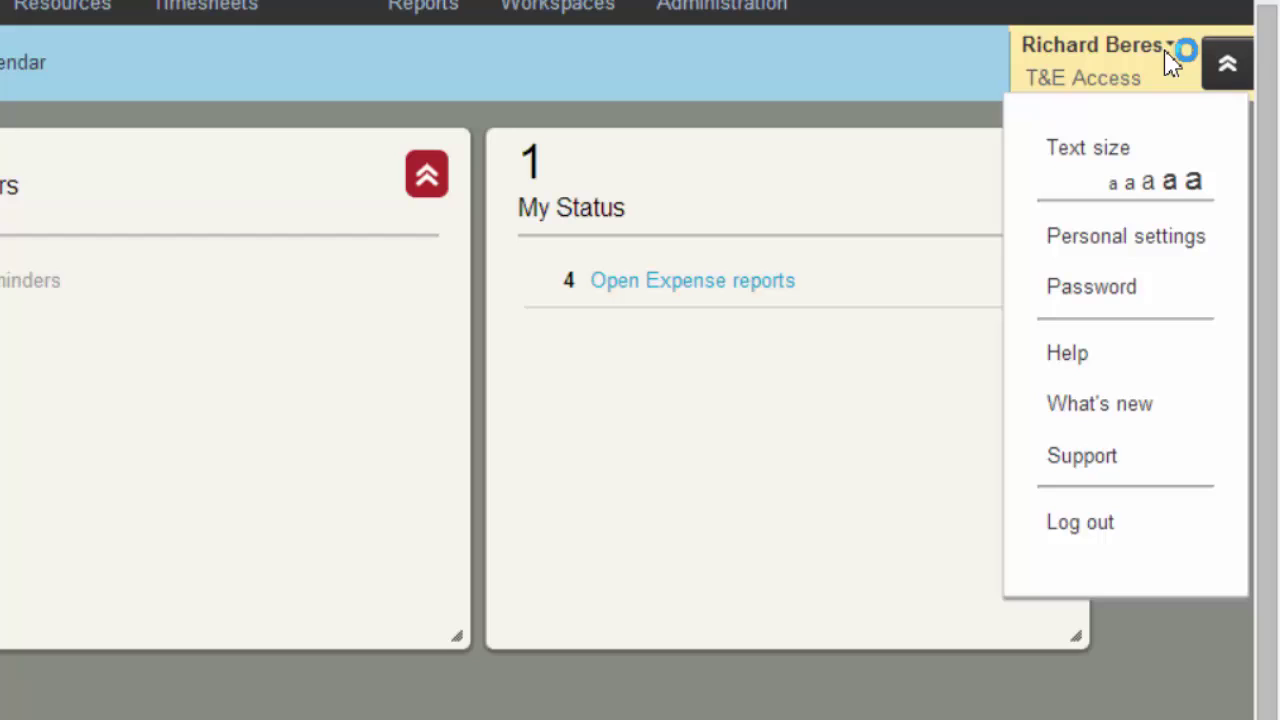
Step: Open the personal settings and check the time zone choices under Time Settings
click(1140, 240)
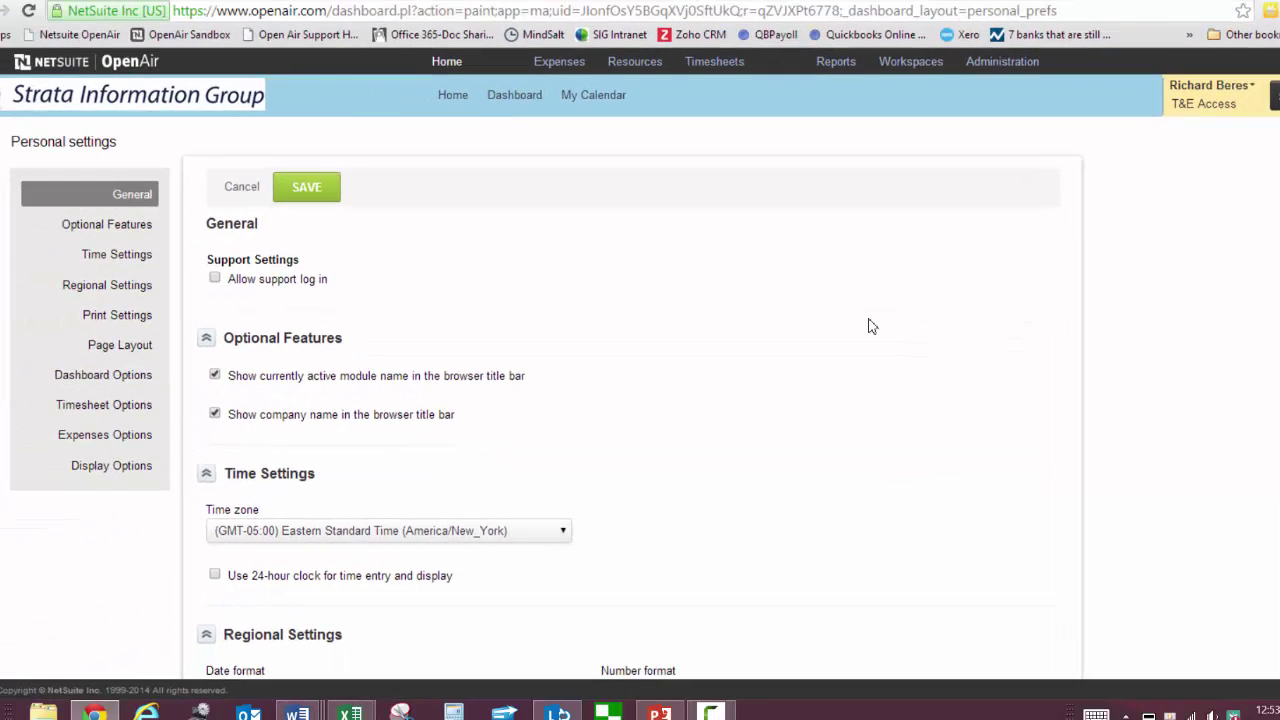
scroll(868, 326, down, 3)
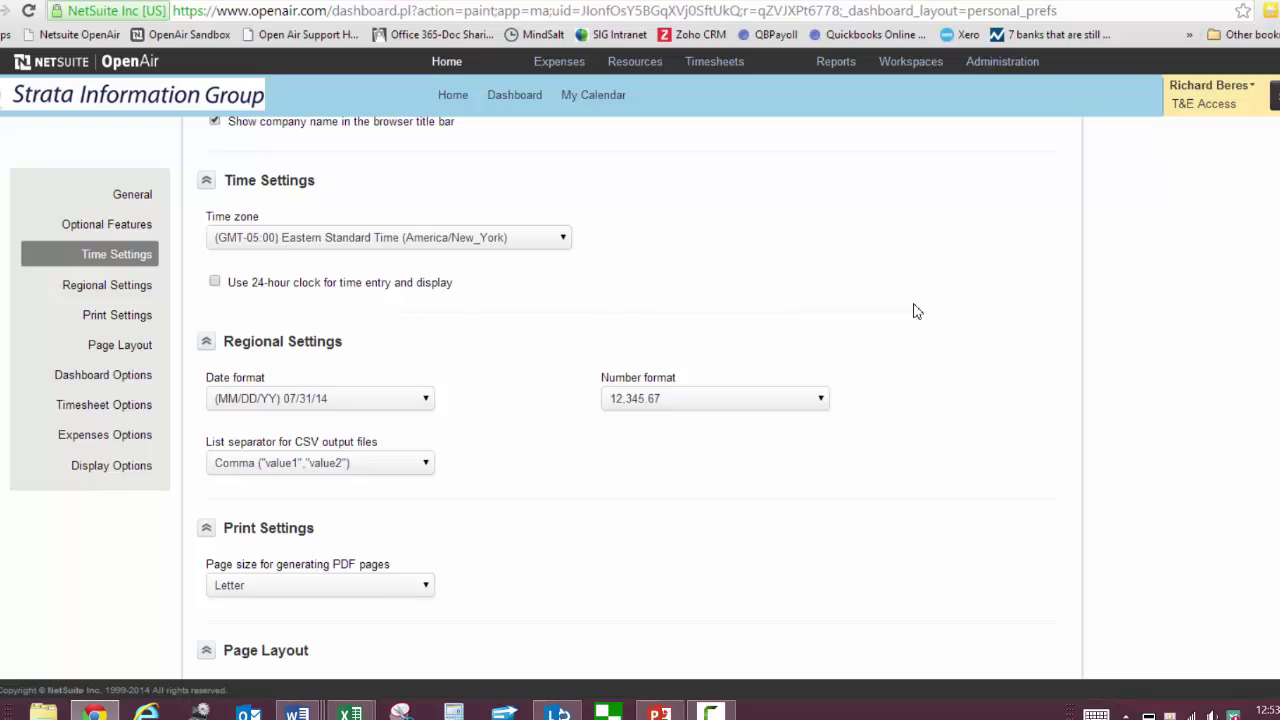
scroll(916, 311, down, 1)
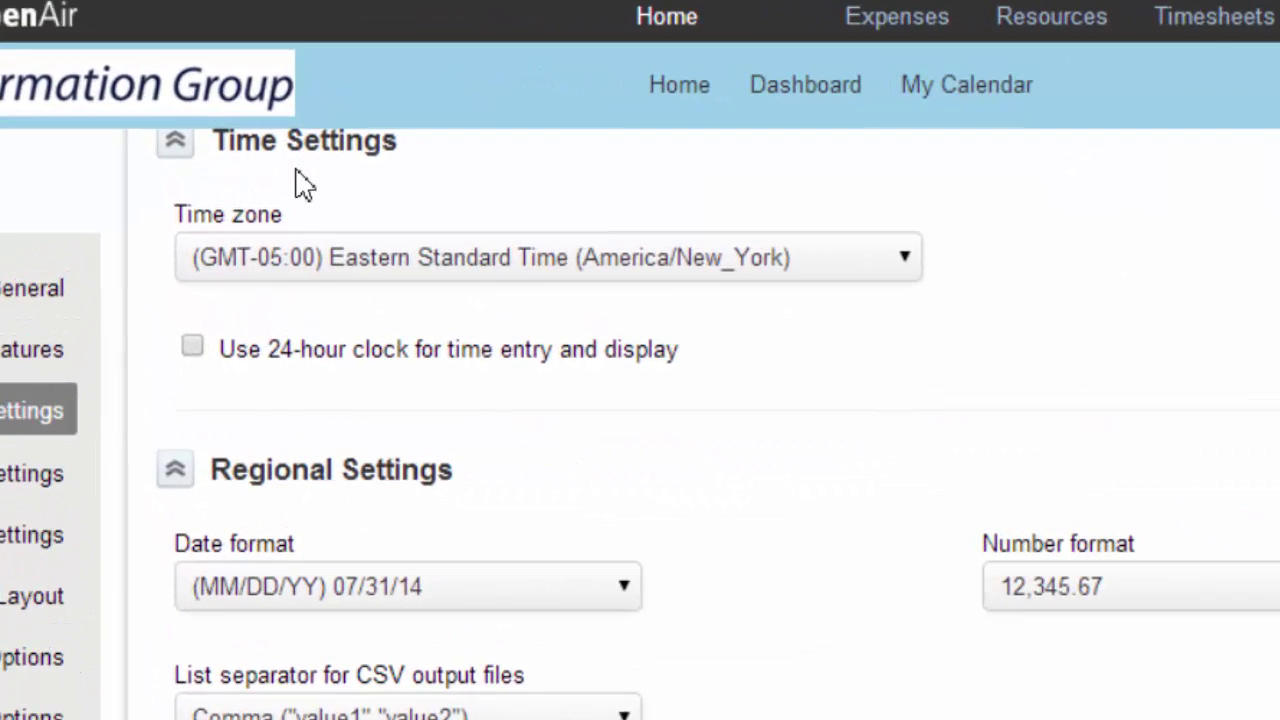
click(905, 265)
click(903, 265)
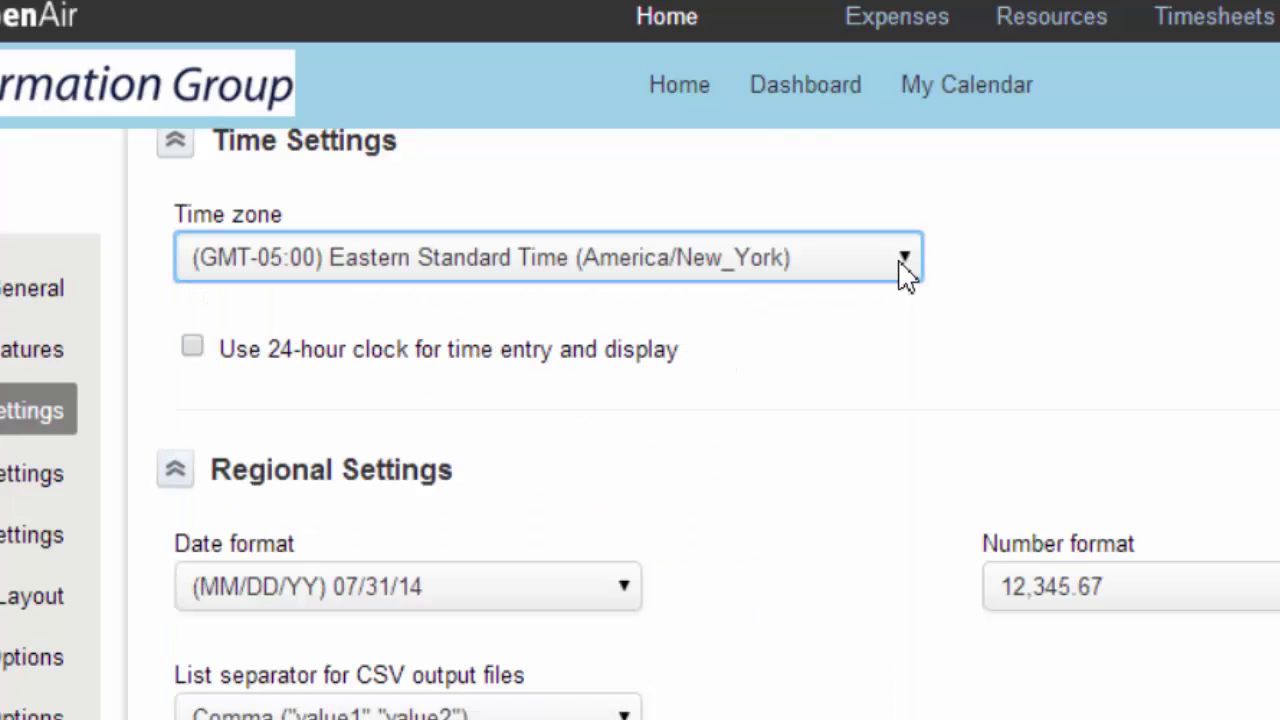
click(863, 491)
Step: Review the remaining personal settings through Display Options and inspect the Client : Project field on the first open timesheet
scroll(863, 491, down, 3)
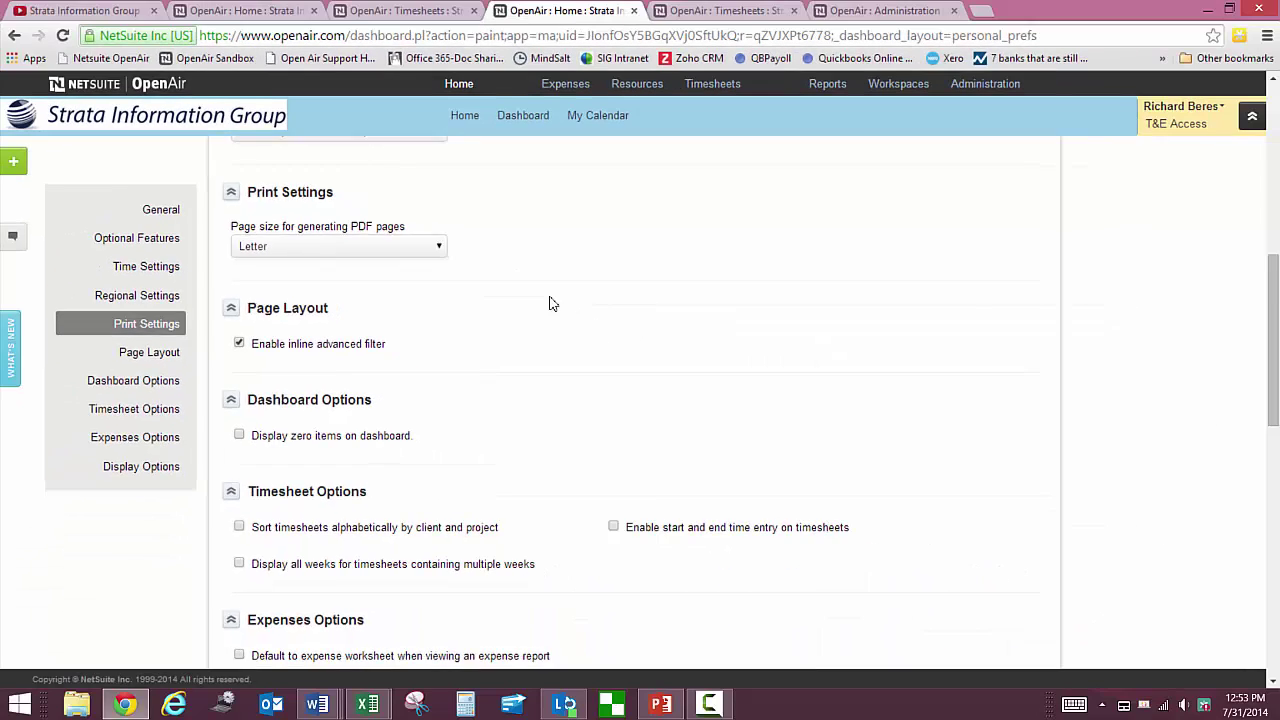
scroll(549, 303, down, 6)
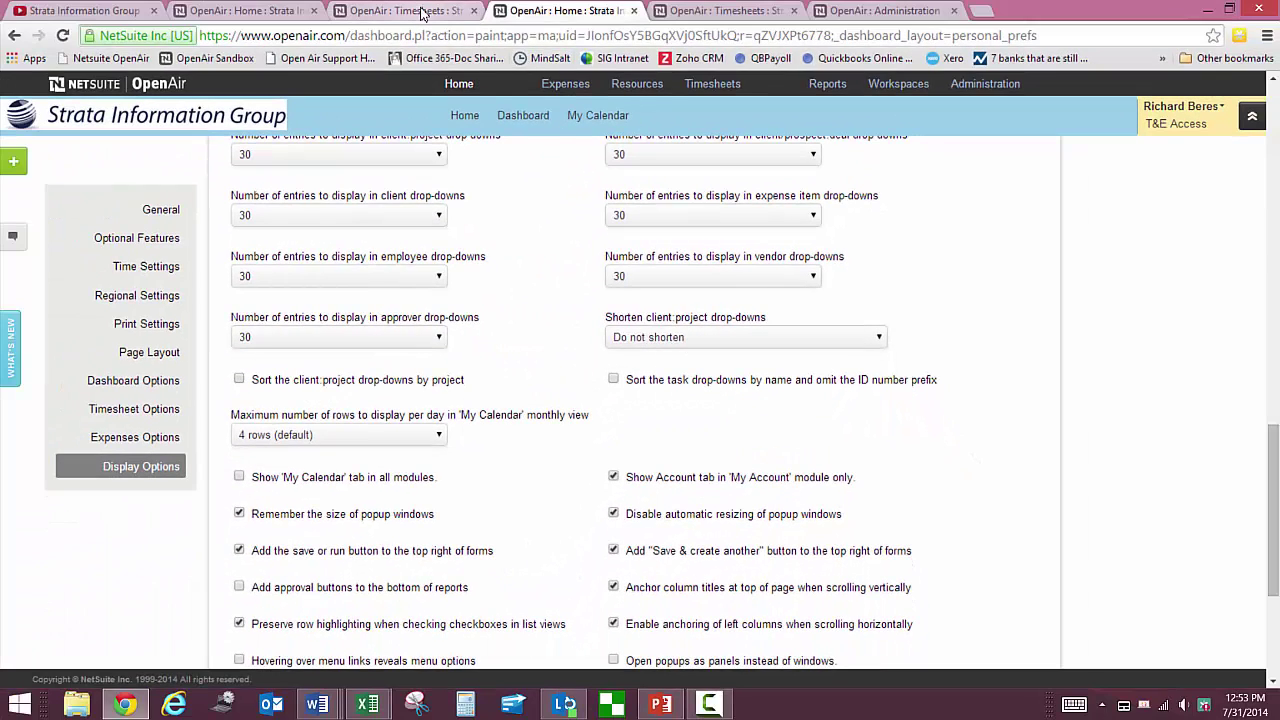
click(420, 12)
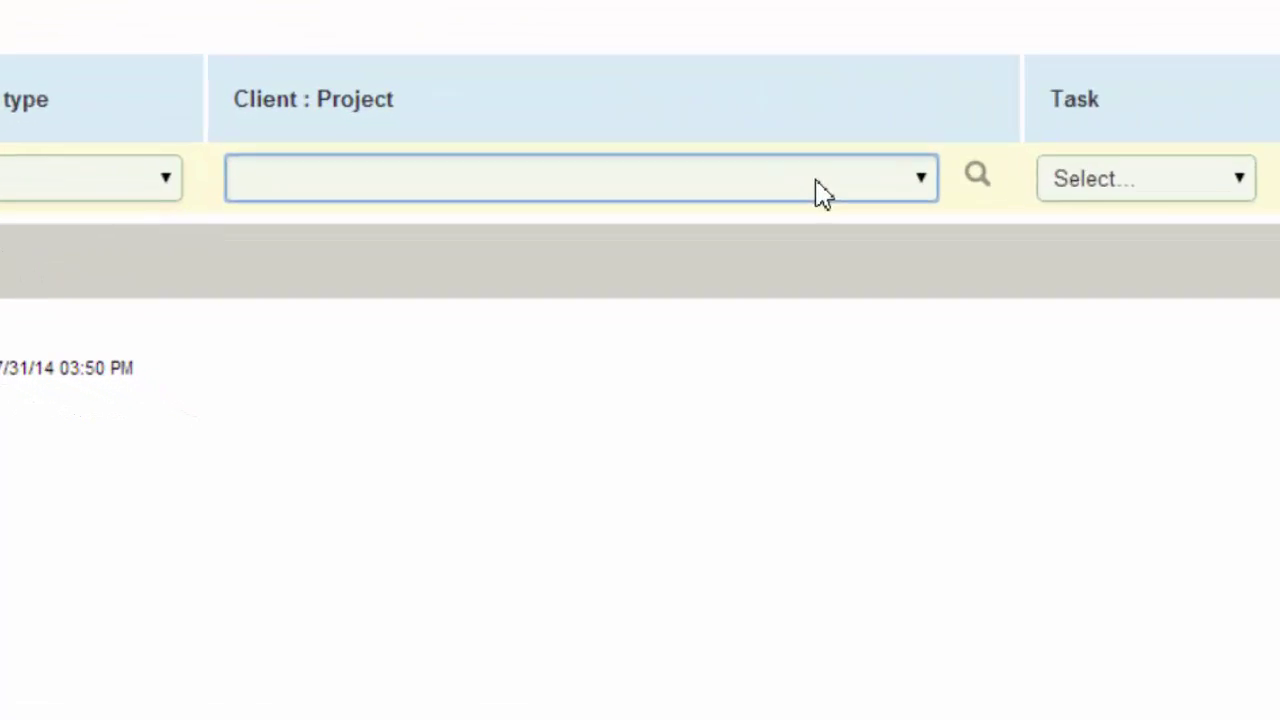
click(817, 184)
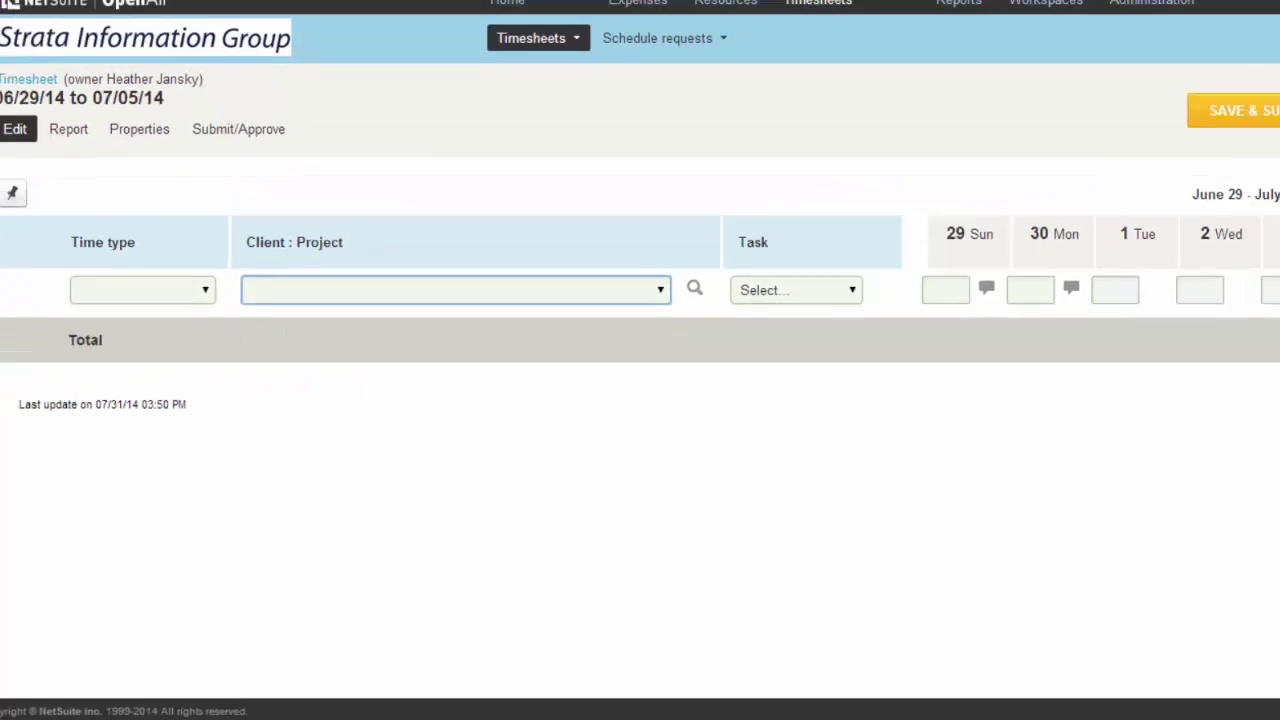
Step: Set the shortening of client:project drop-downs in the personal settings to Remove client name and indentation of project name
click(572, 16)
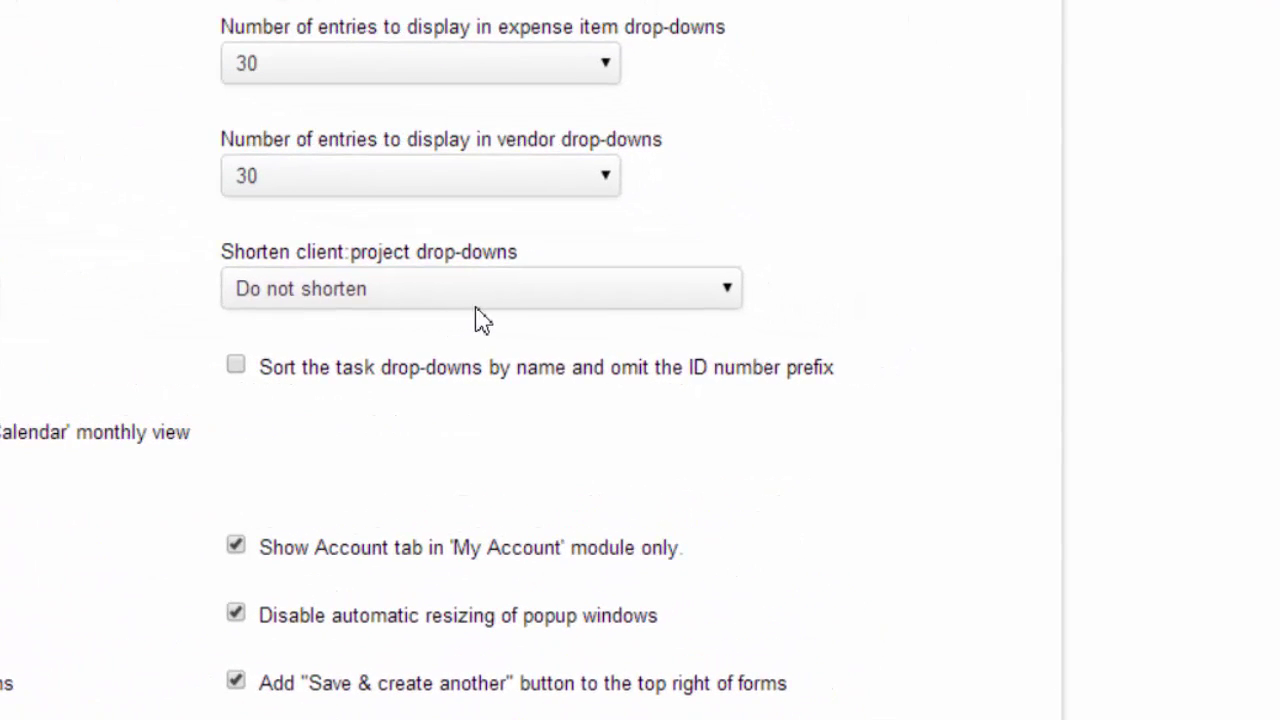
click(486, 302)
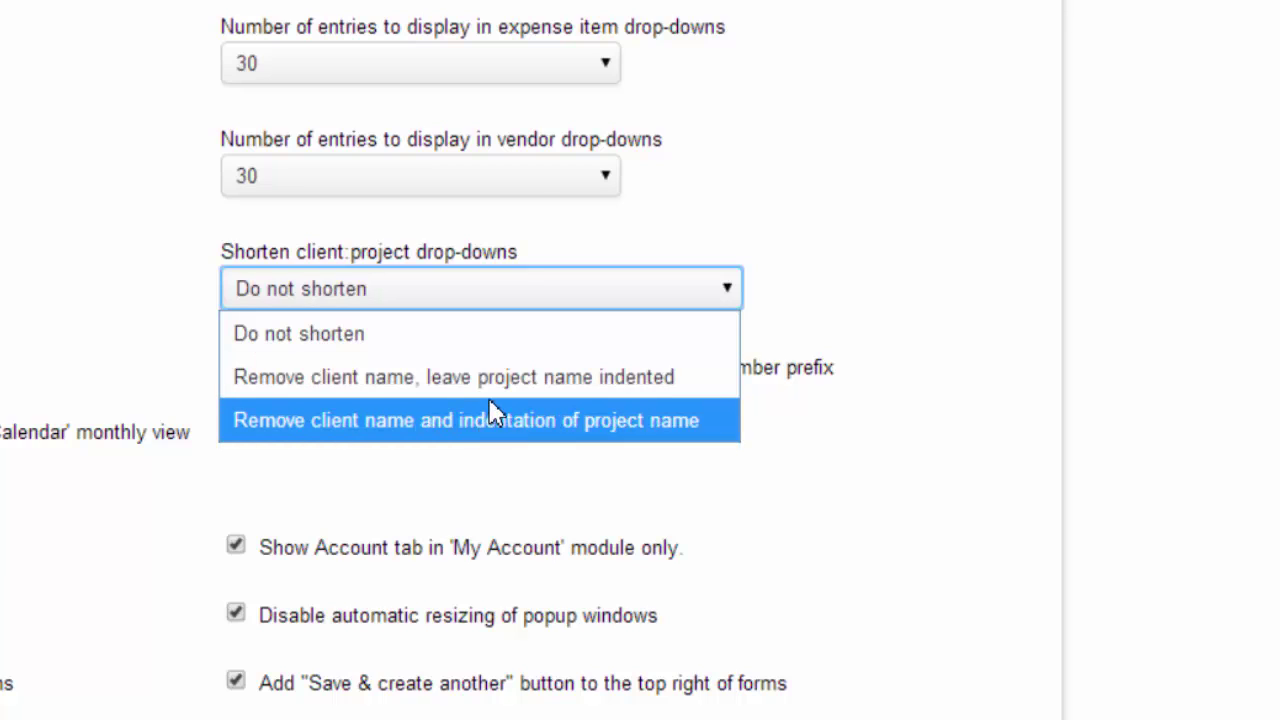
click(642, 432)
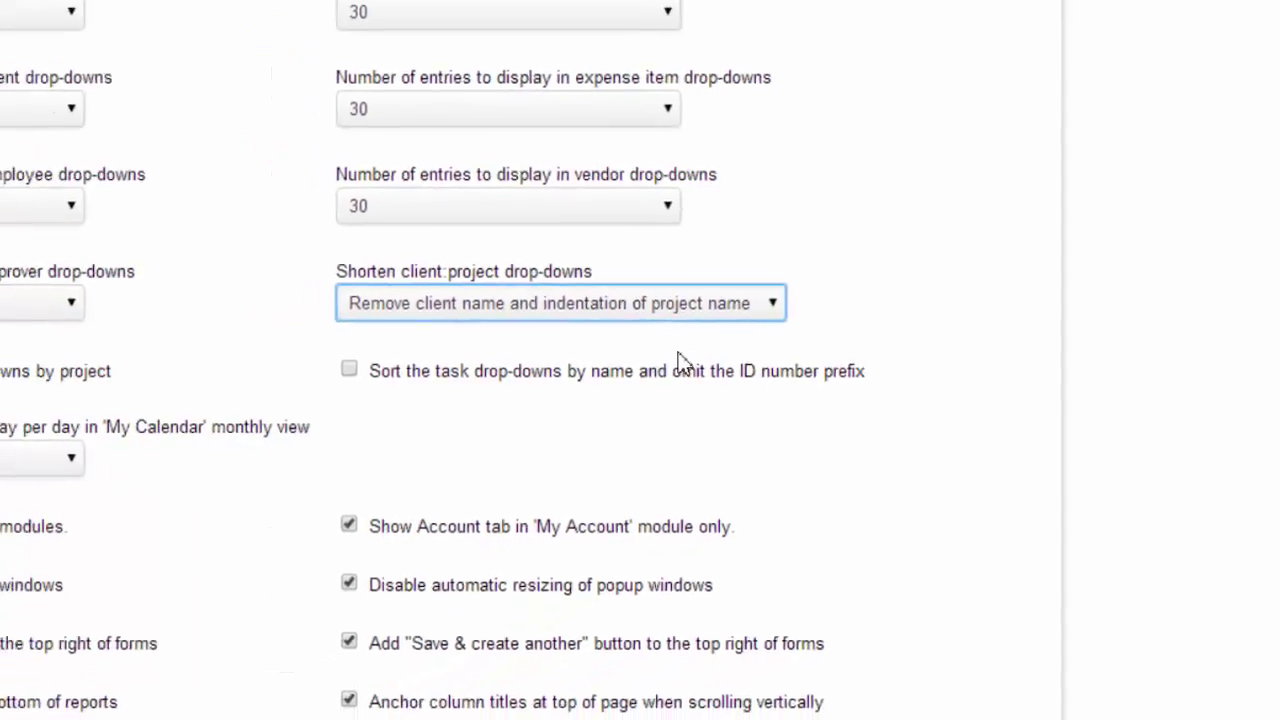
Step: Examine the choices in the Project list on the second open timesheet
click(720, 12)
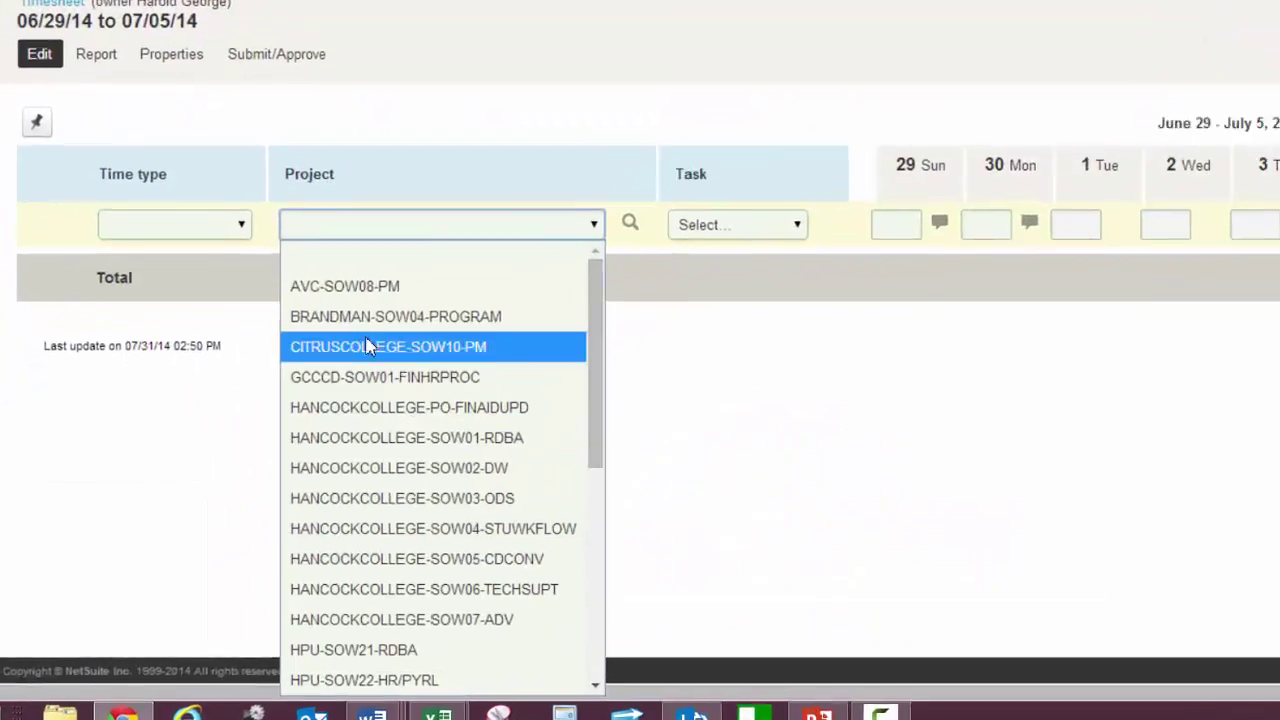
scroll(452, 390, down, 6)
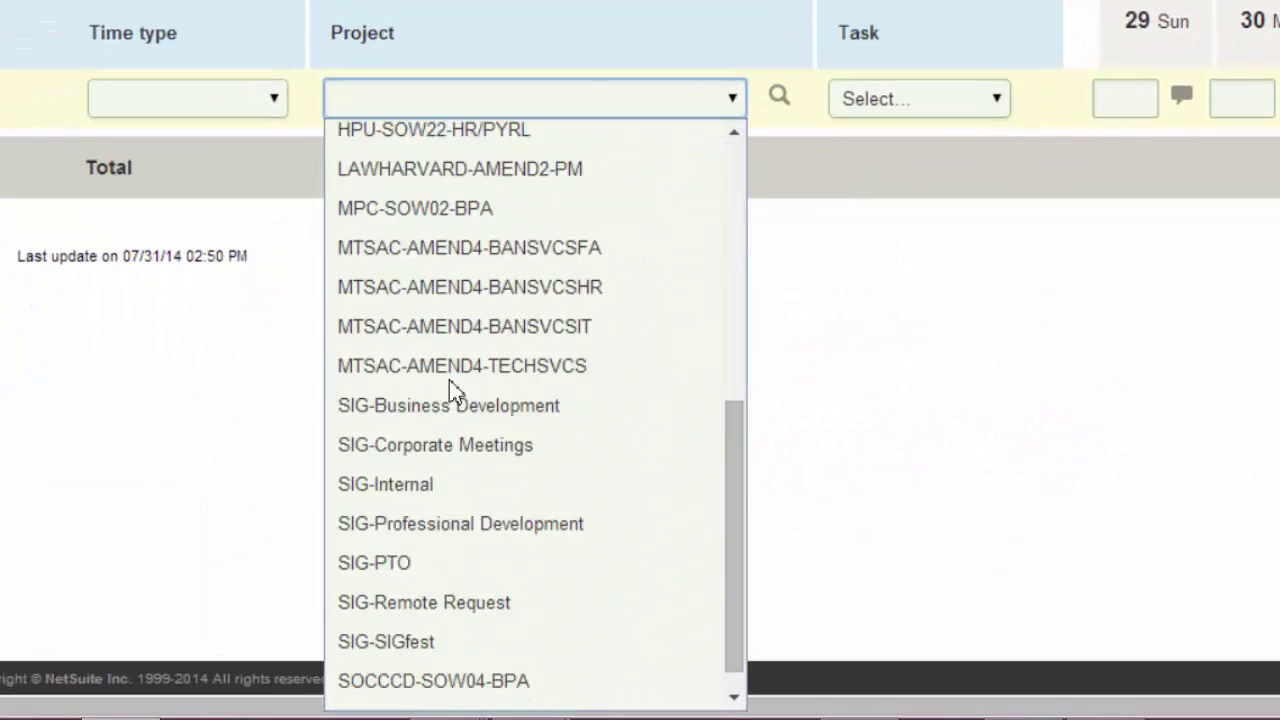
scroll(452, 390, up, 4)
scroll(449, 380, down, 2)
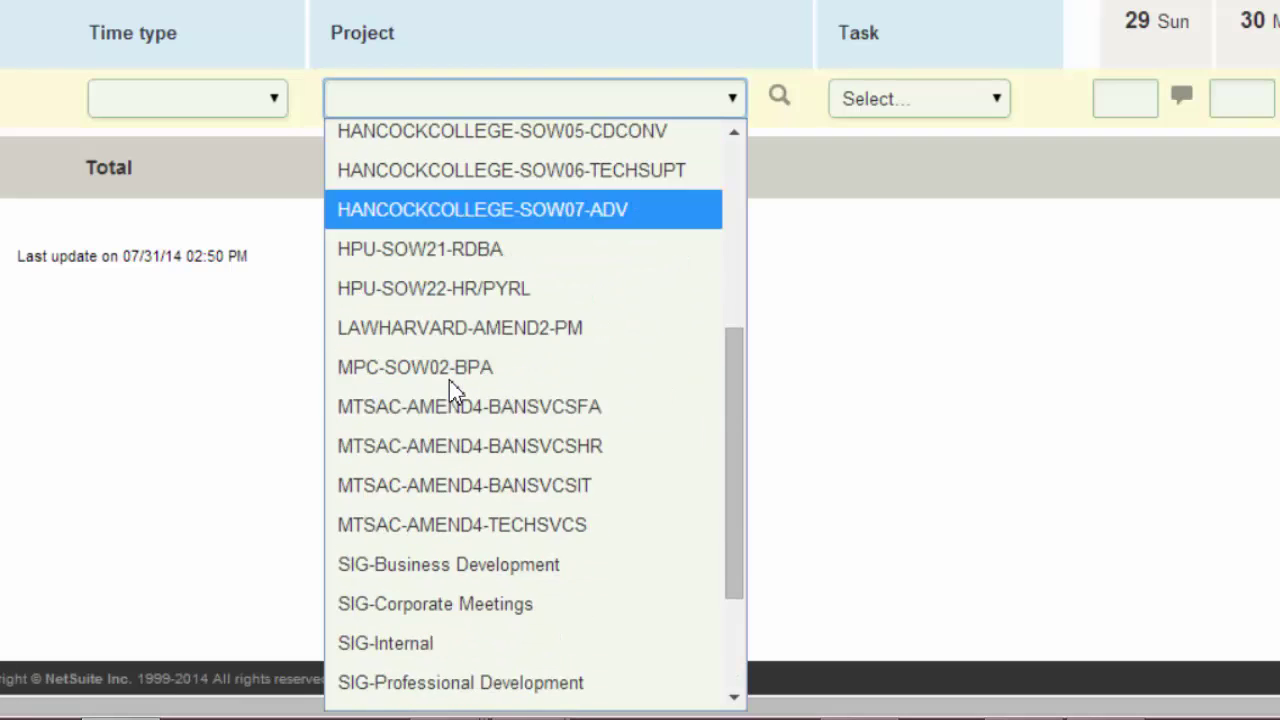
scroll(449, 380, up, 4)
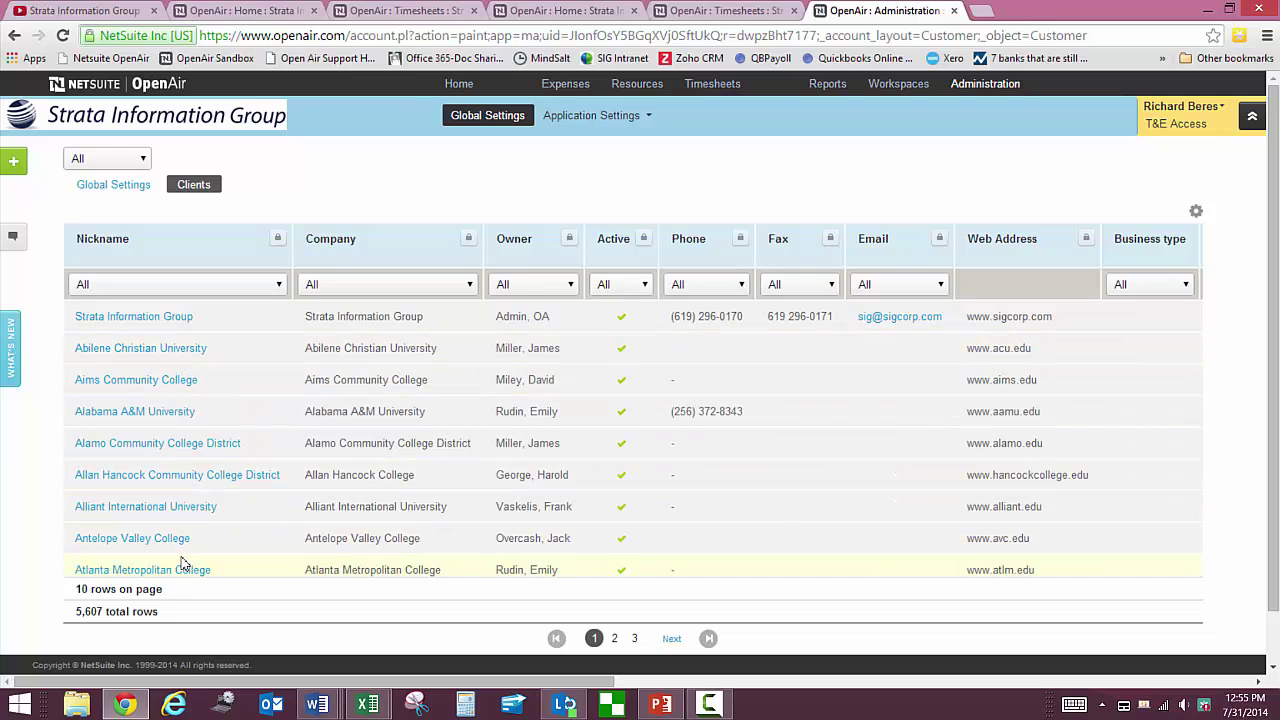
Step: Set the data density in the personal settings to Compact for both list views and the timesheet grid
click(567, 12)
click(395, 449)
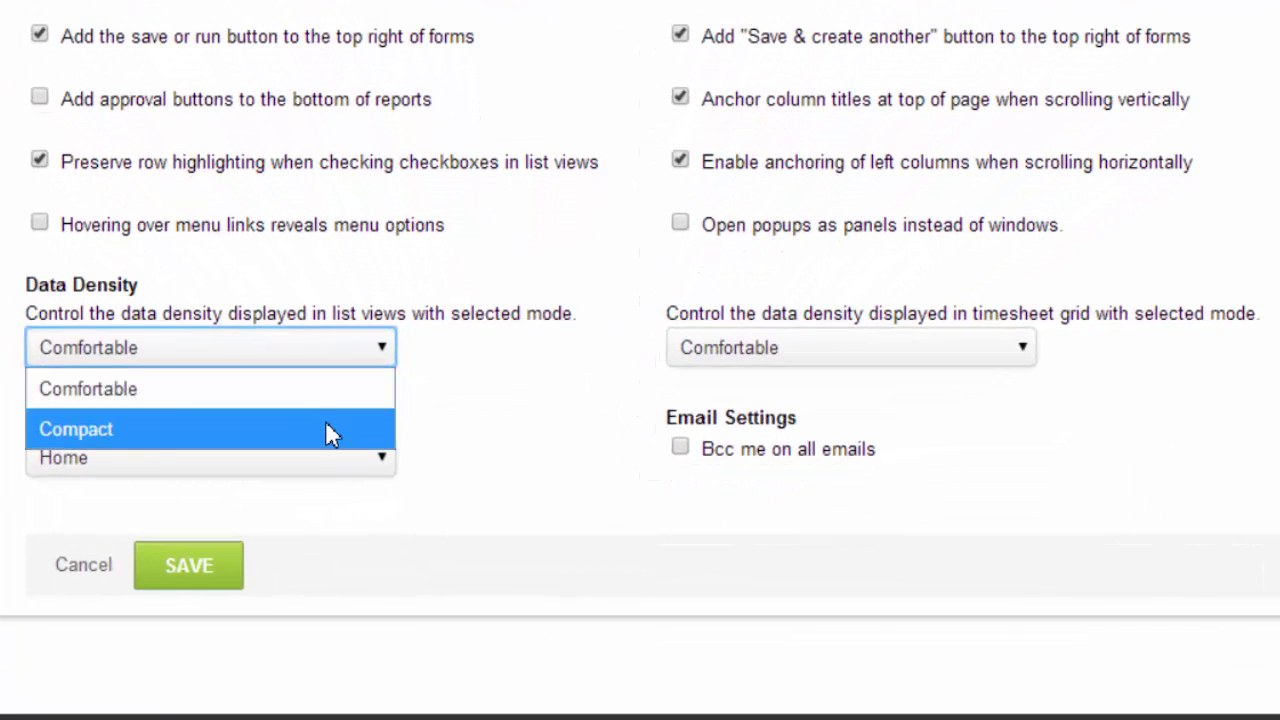
click(330, 430)
click(800, 352)
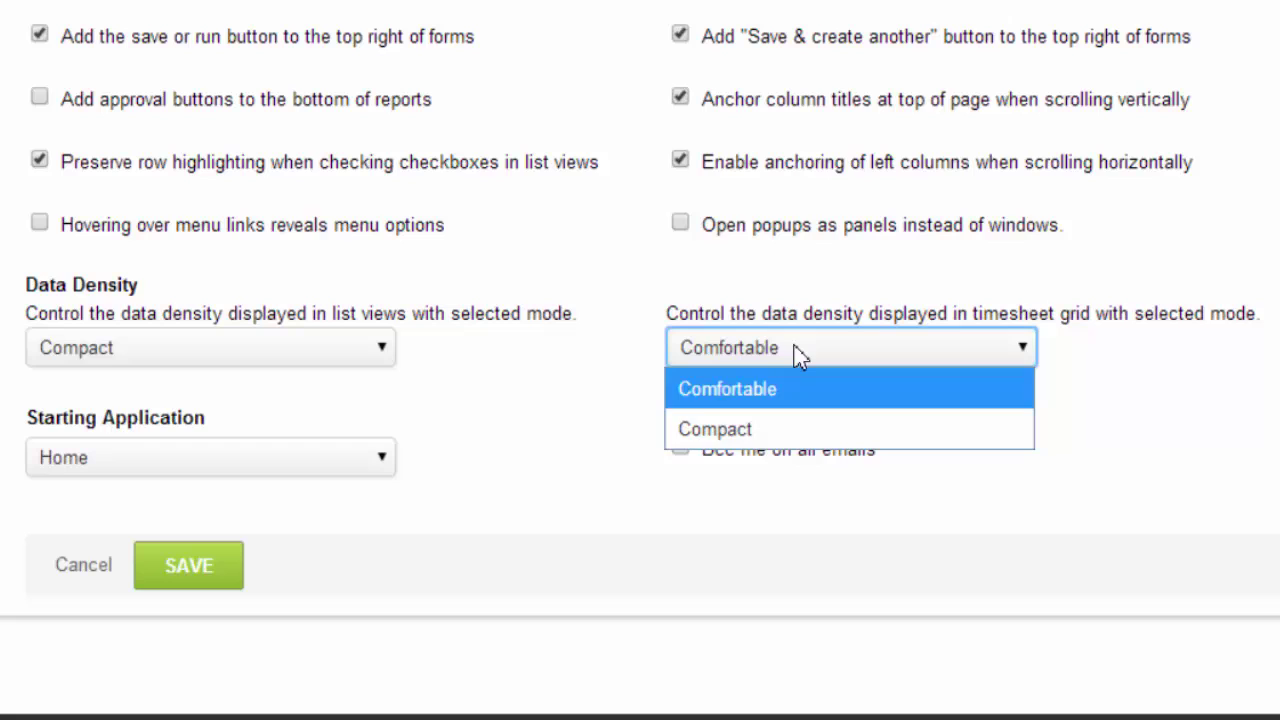
click(757, 432)
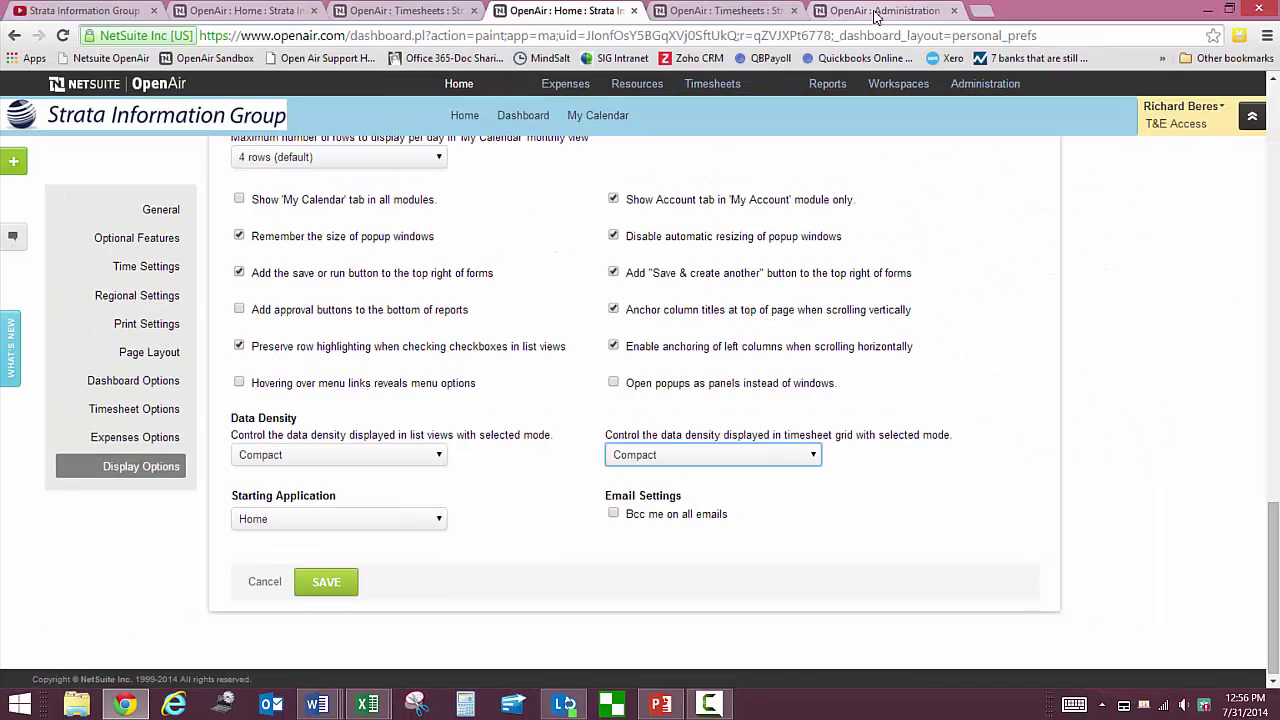
Step: Set the administration Clients list to Compact density with 50 rows per page and look through its rows
click(875, 12)
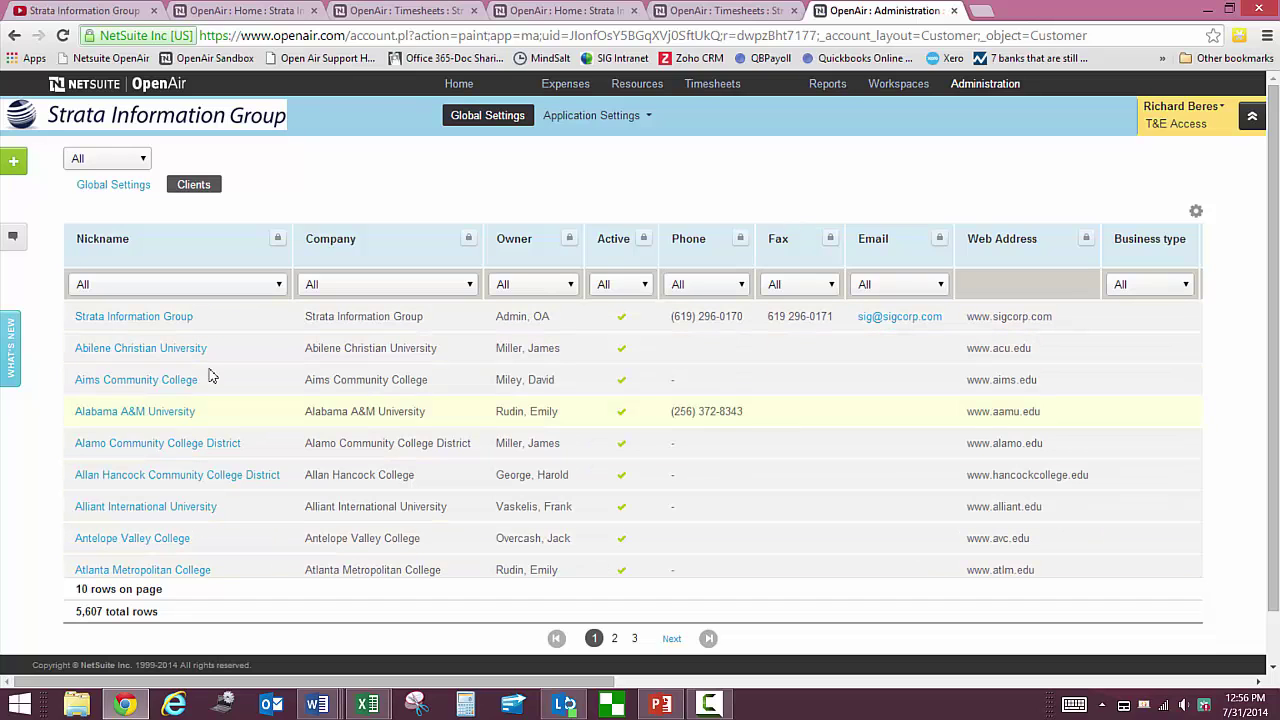
click(1196, 211)
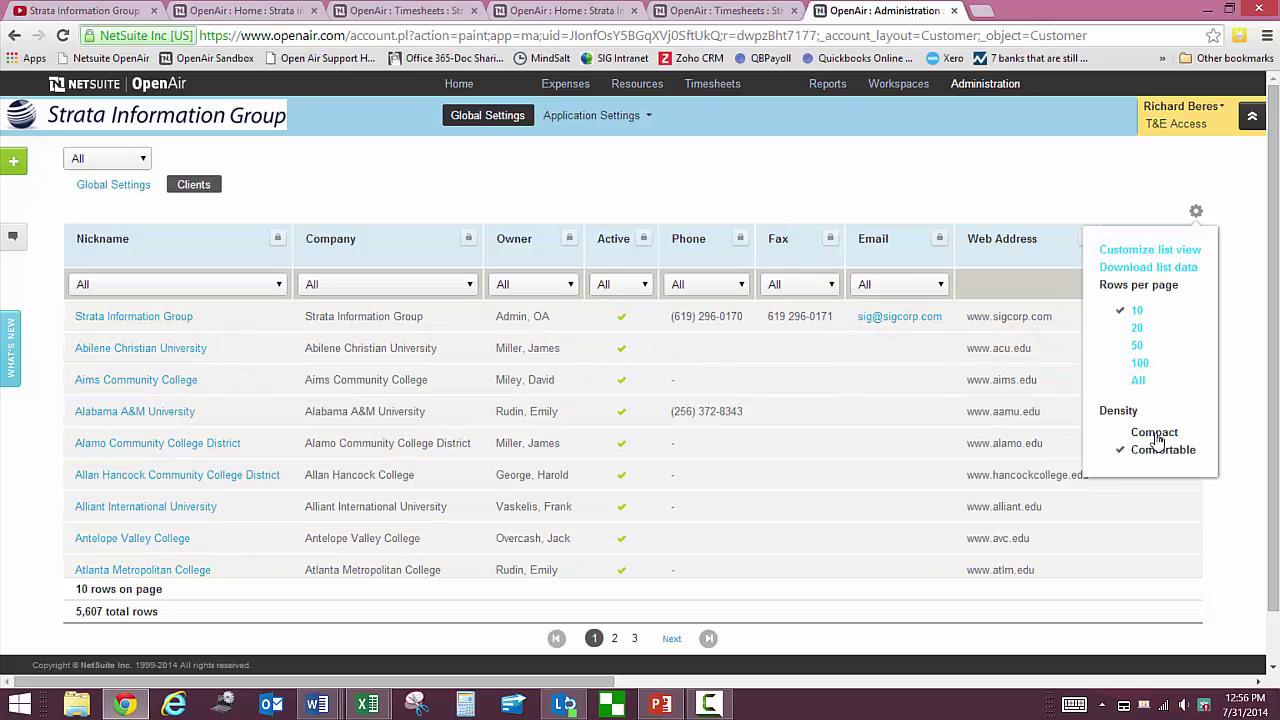
click(1155, 433)
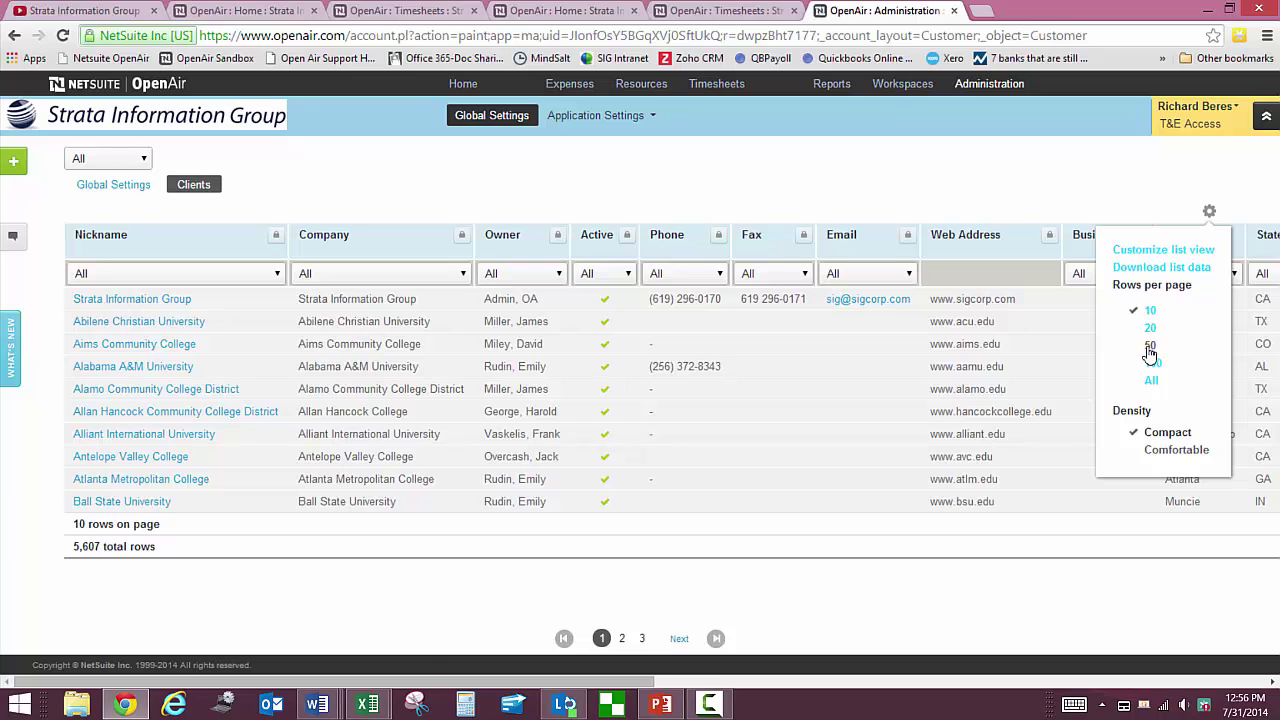
click(1150, 347)
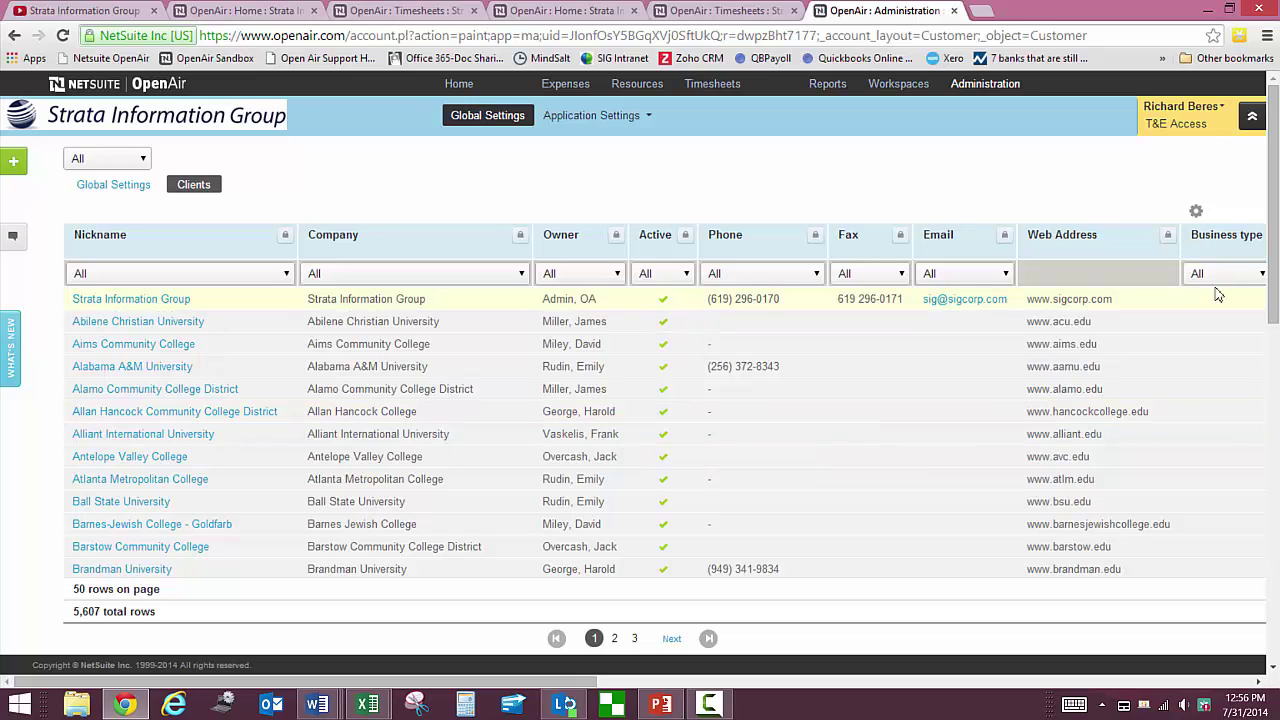
drag(1274, 262, 1272, 575)
scroll(1232, 326, up, 10)
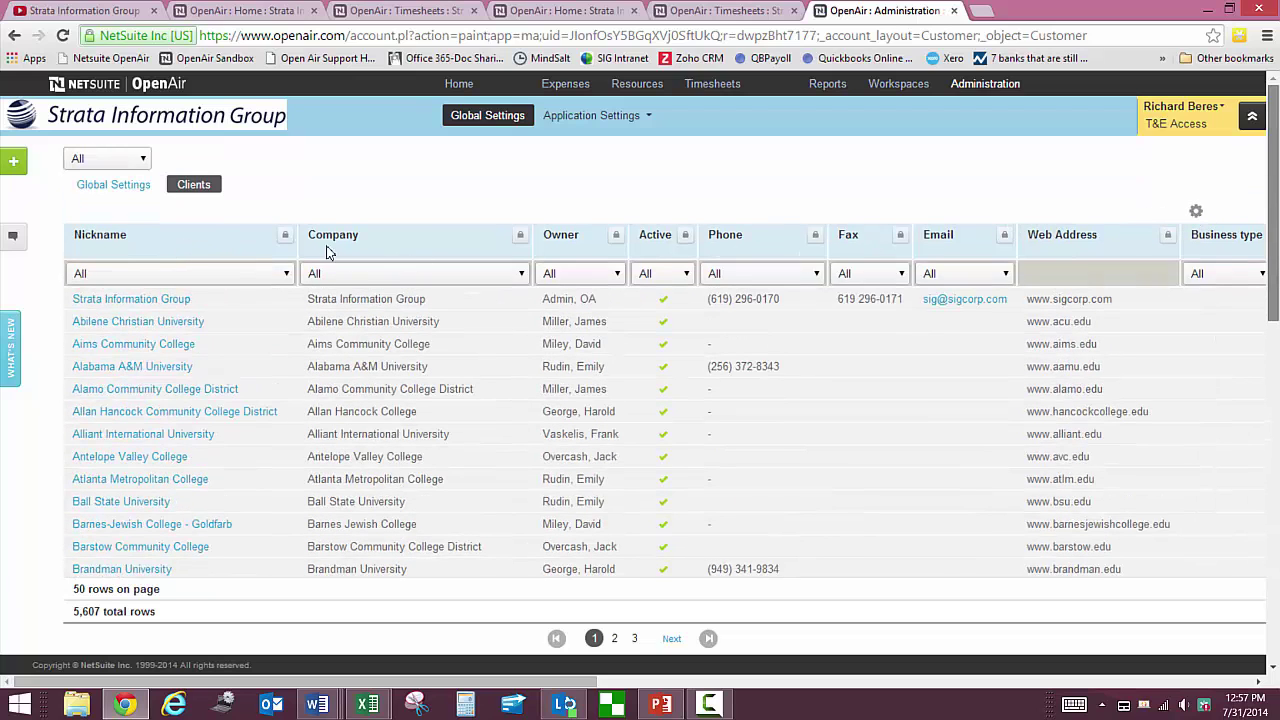
Step: Customize the Clients list view by removing Company and Active from the selected columns
click(1196, 211)
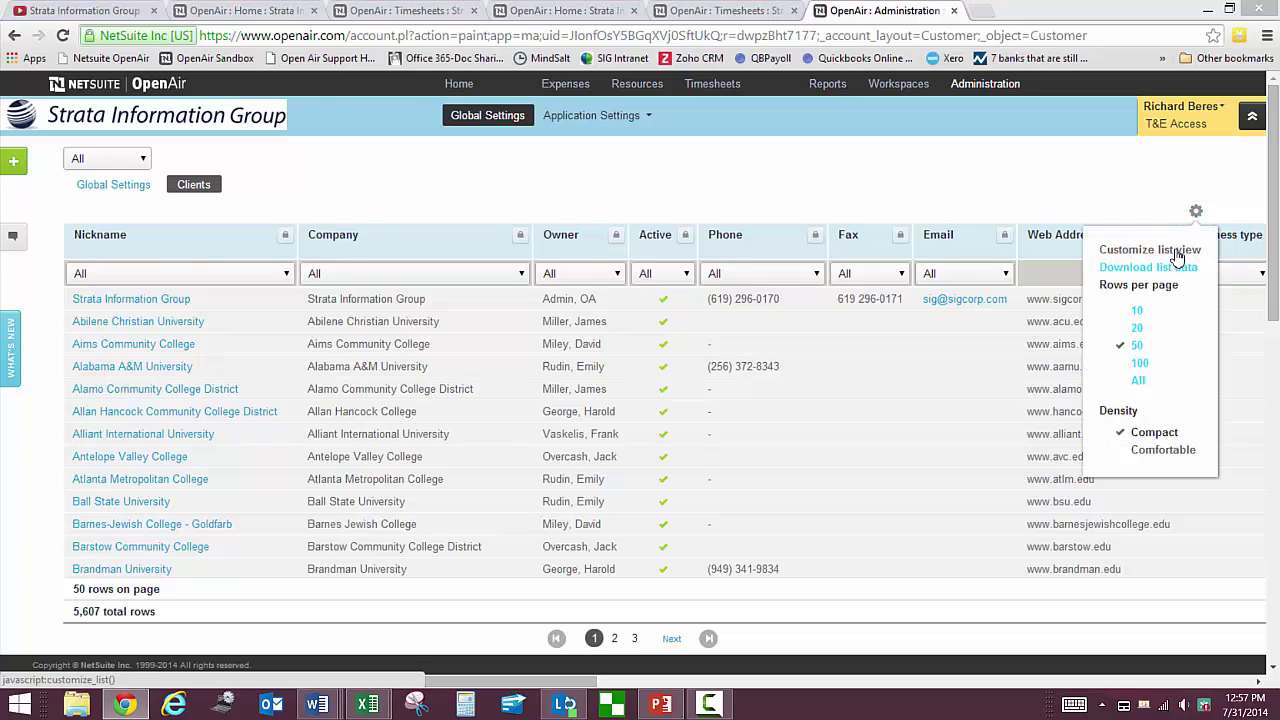
click(1177, 254)
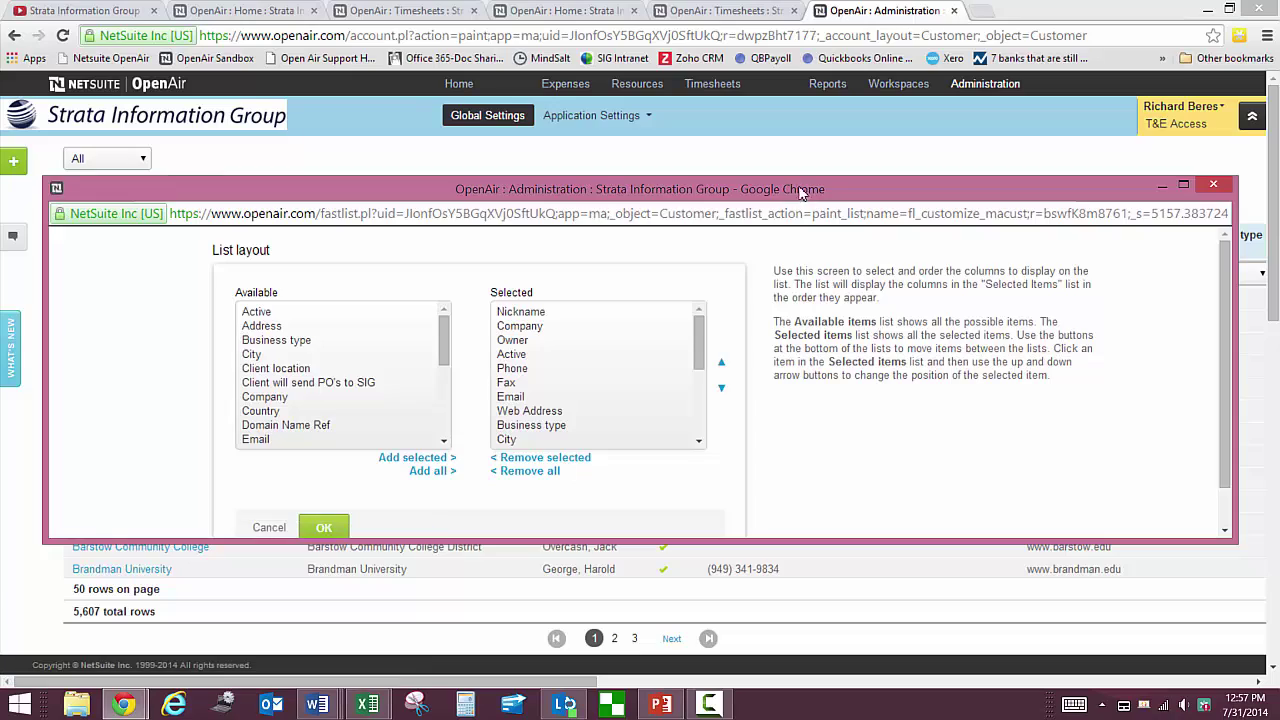
drag(808, 196, 564, 350)
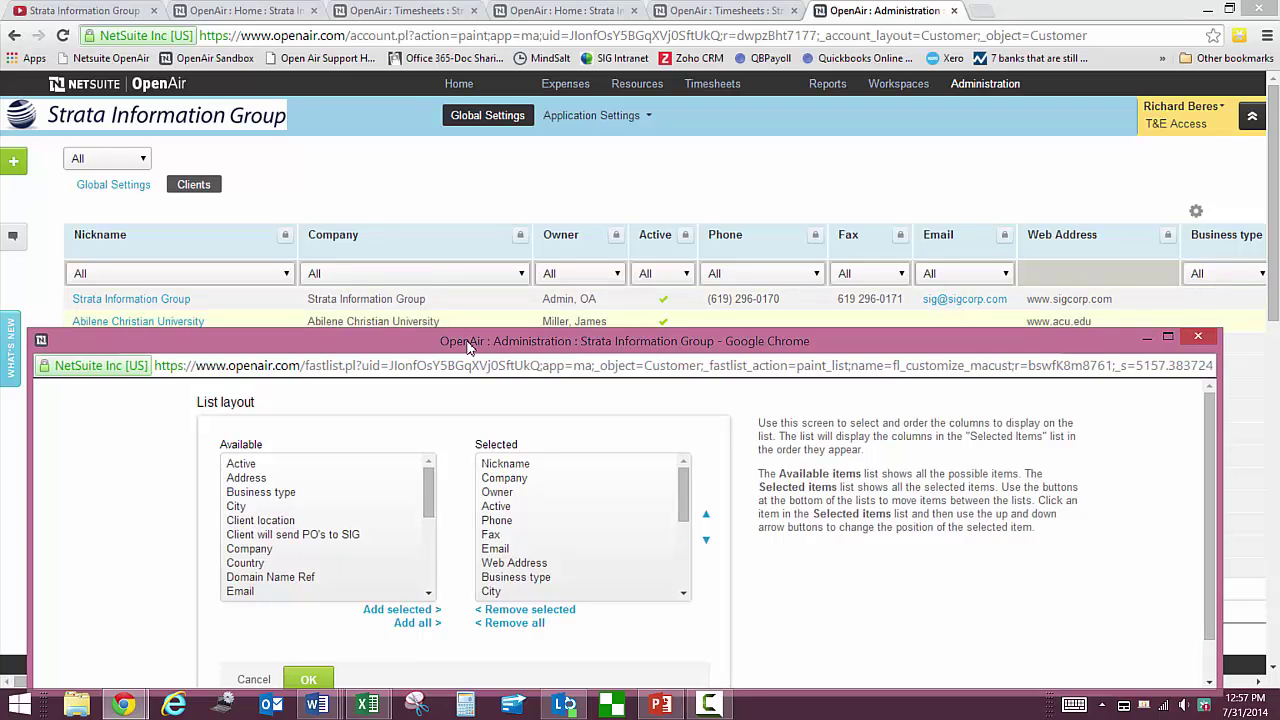
drag(468, 346, 498, 372)
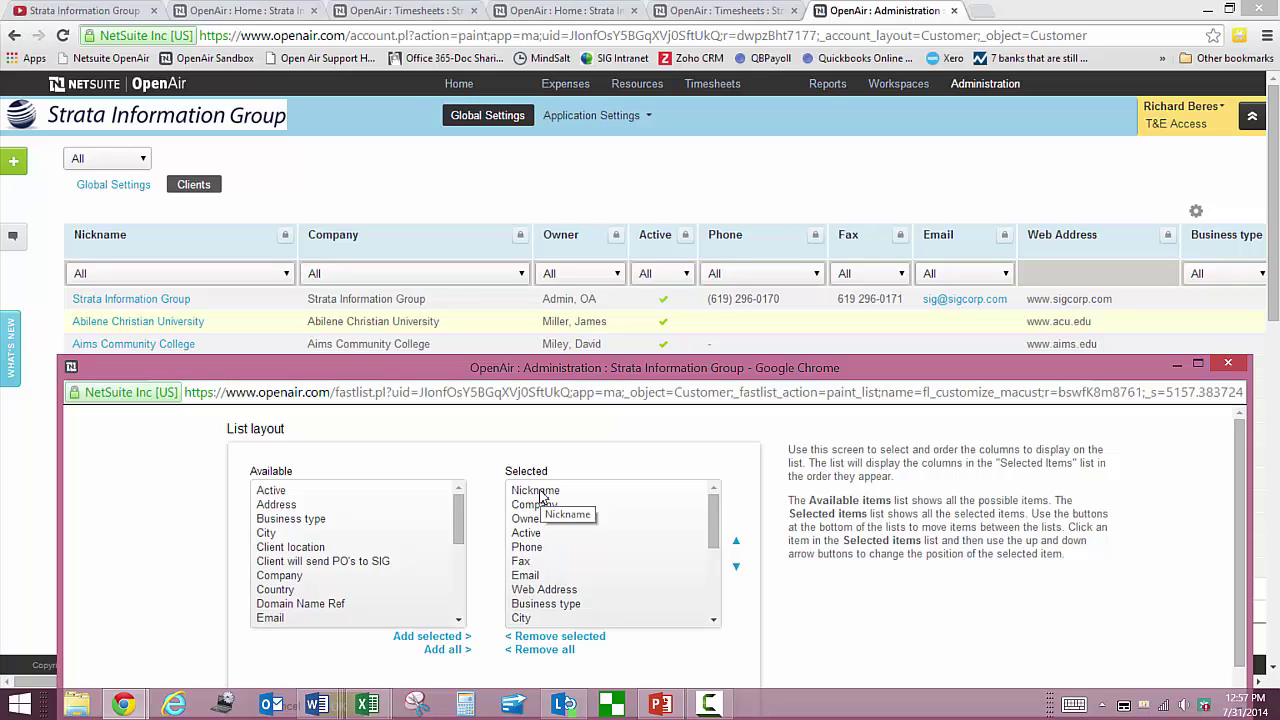
click(540, 505)
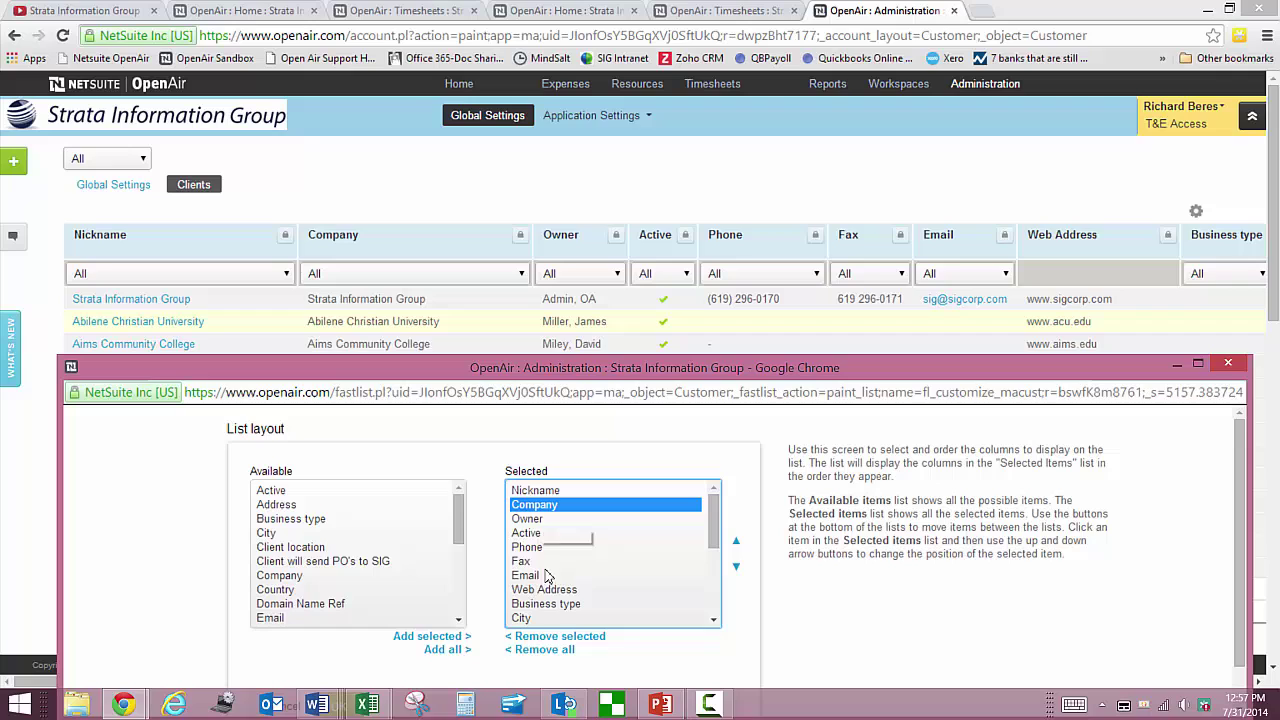
click(546, 637)
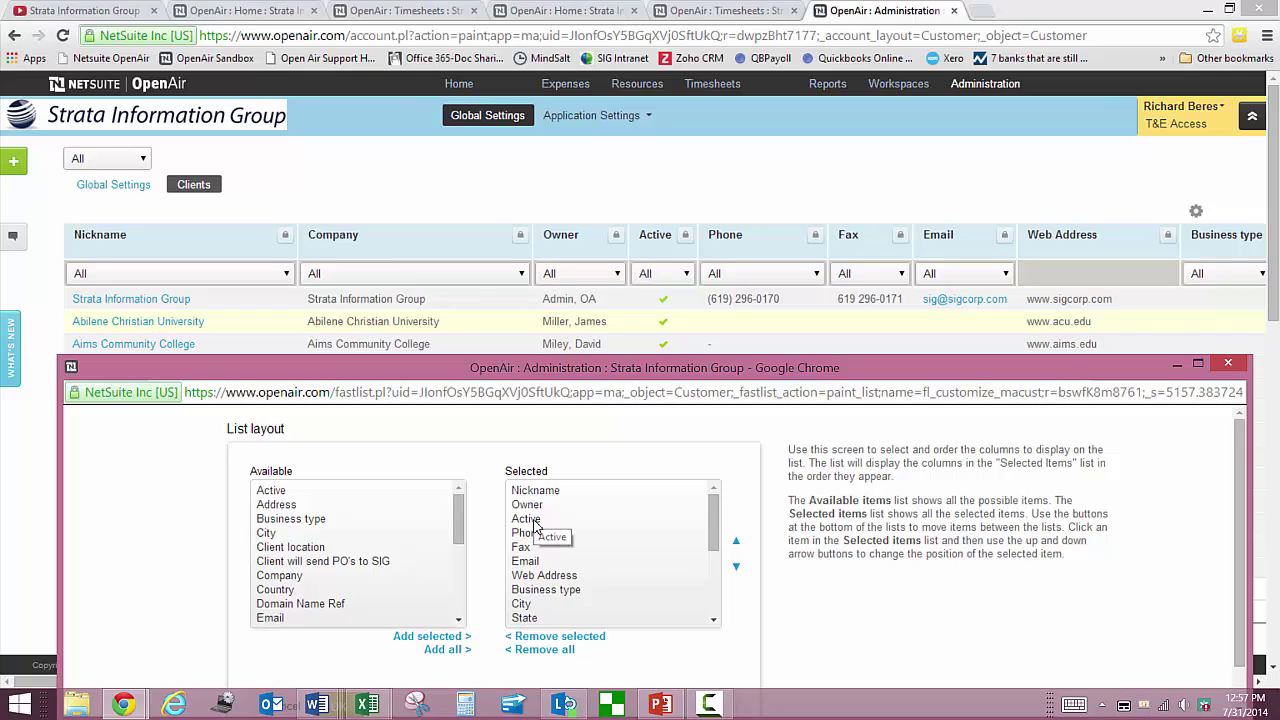
click(527, 519)
click(546, 637)
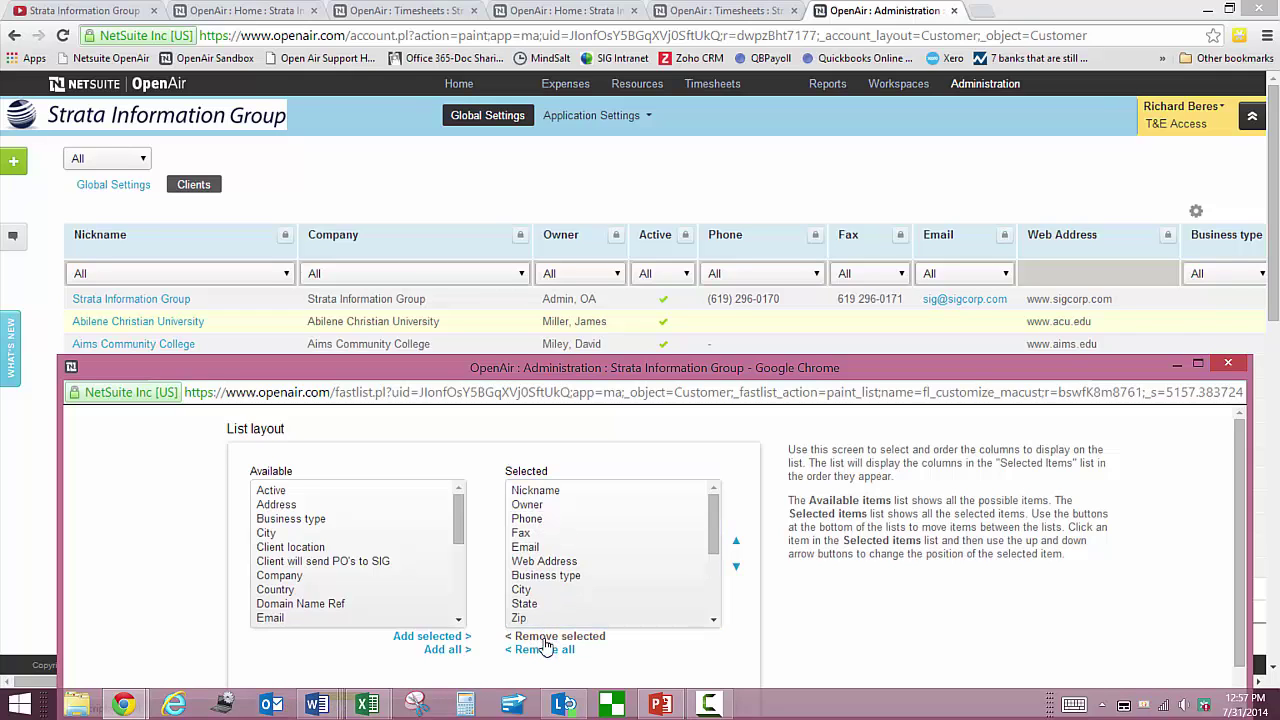
Step: Remove Phone, Fax, Business type, Client will send PO's to SIG and Institution Level from the Clients list's selected columns and apply the layout
click(528, 520)
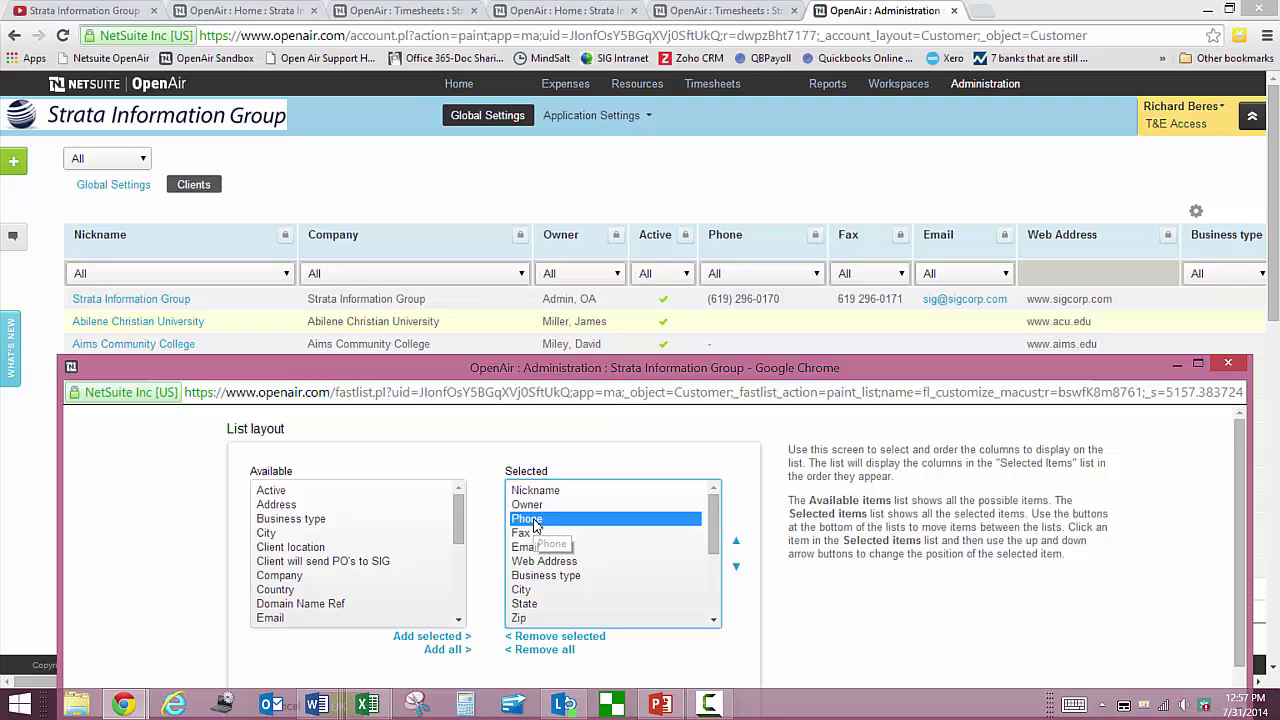
shift+click(527, 534)
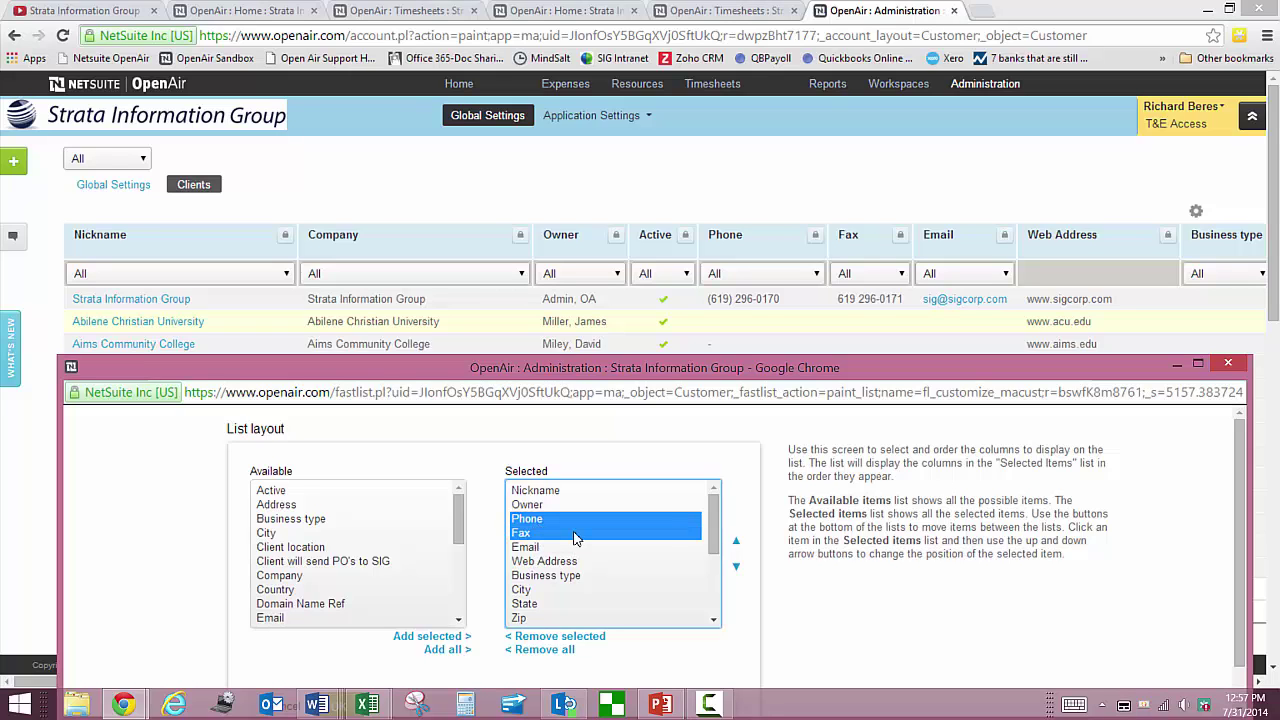
key(ctrl)
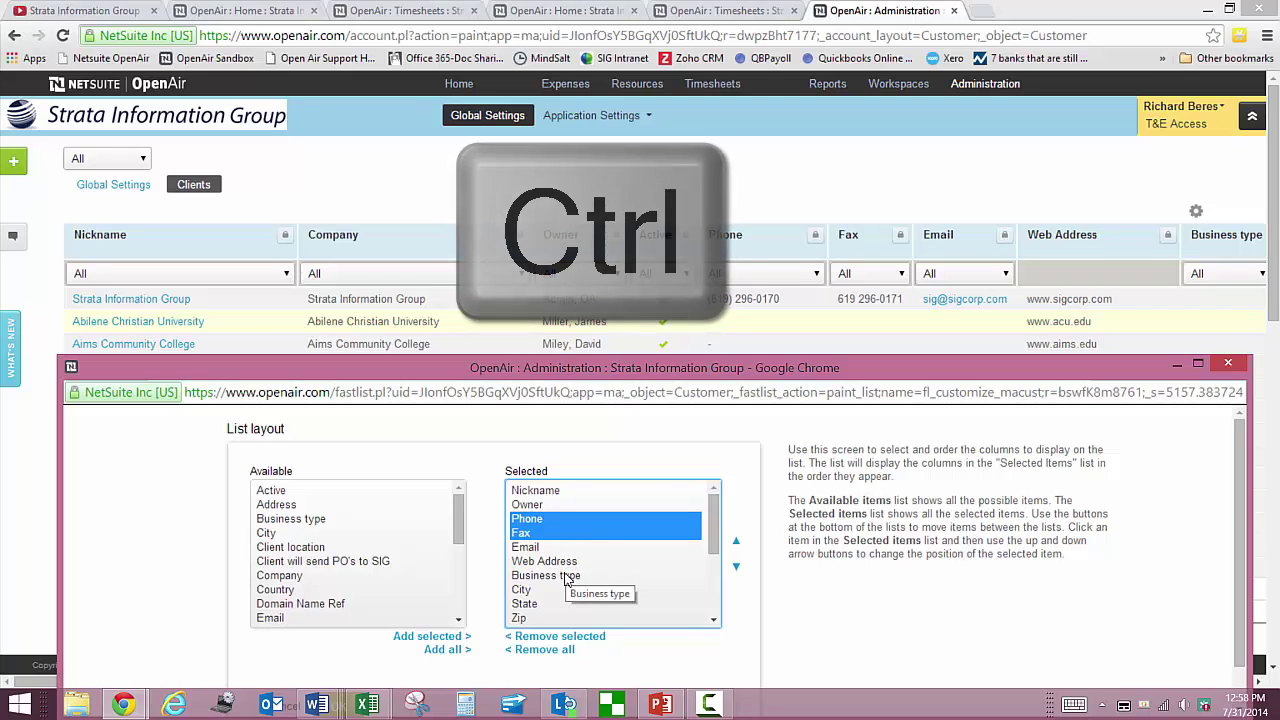
ctrl+click(566, 578)
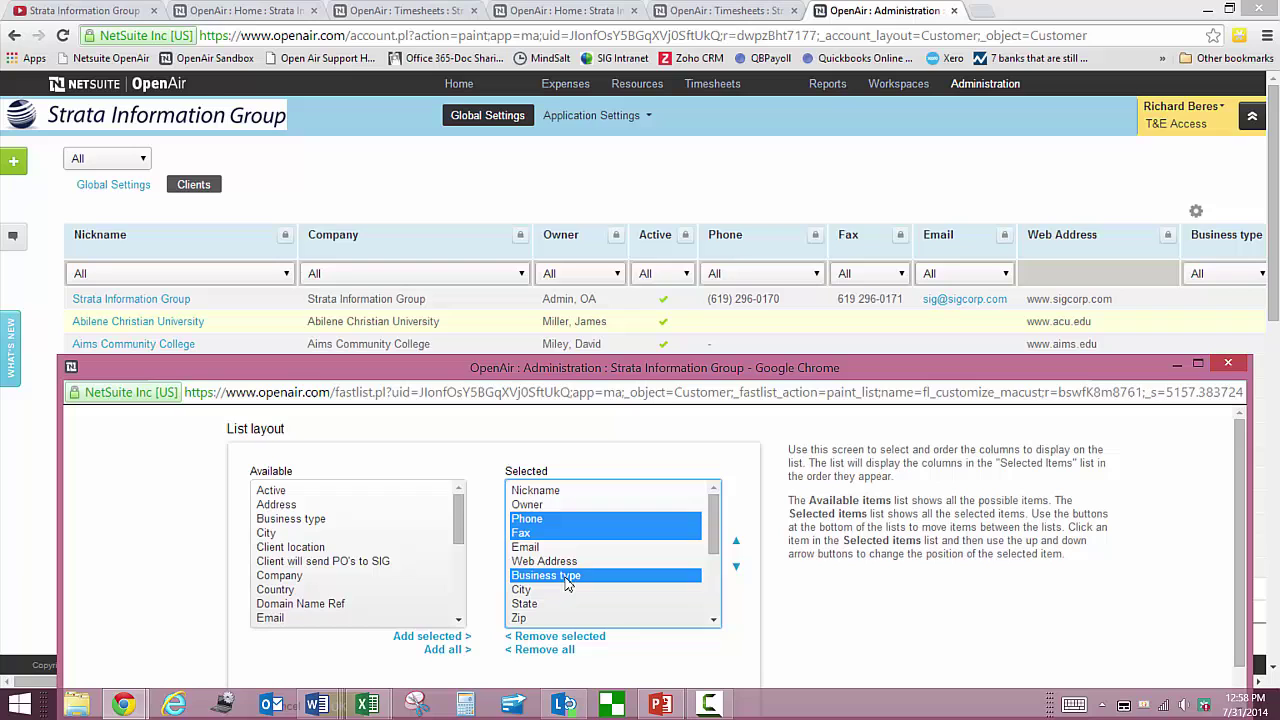
click(714, 620)
click(714, 620)
click(714, 620)
click(714, 620)
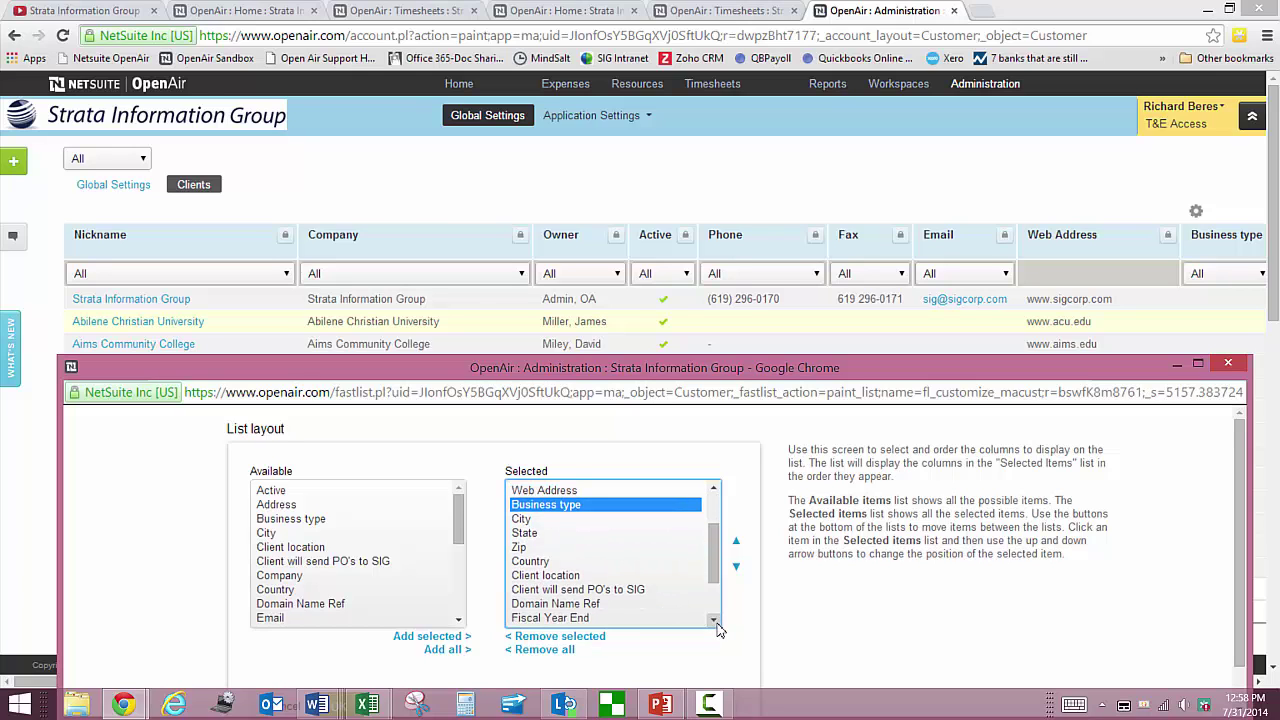
click(714, 620)
drag(537, 374, 537, 311)
ctrl+click(560, 512)
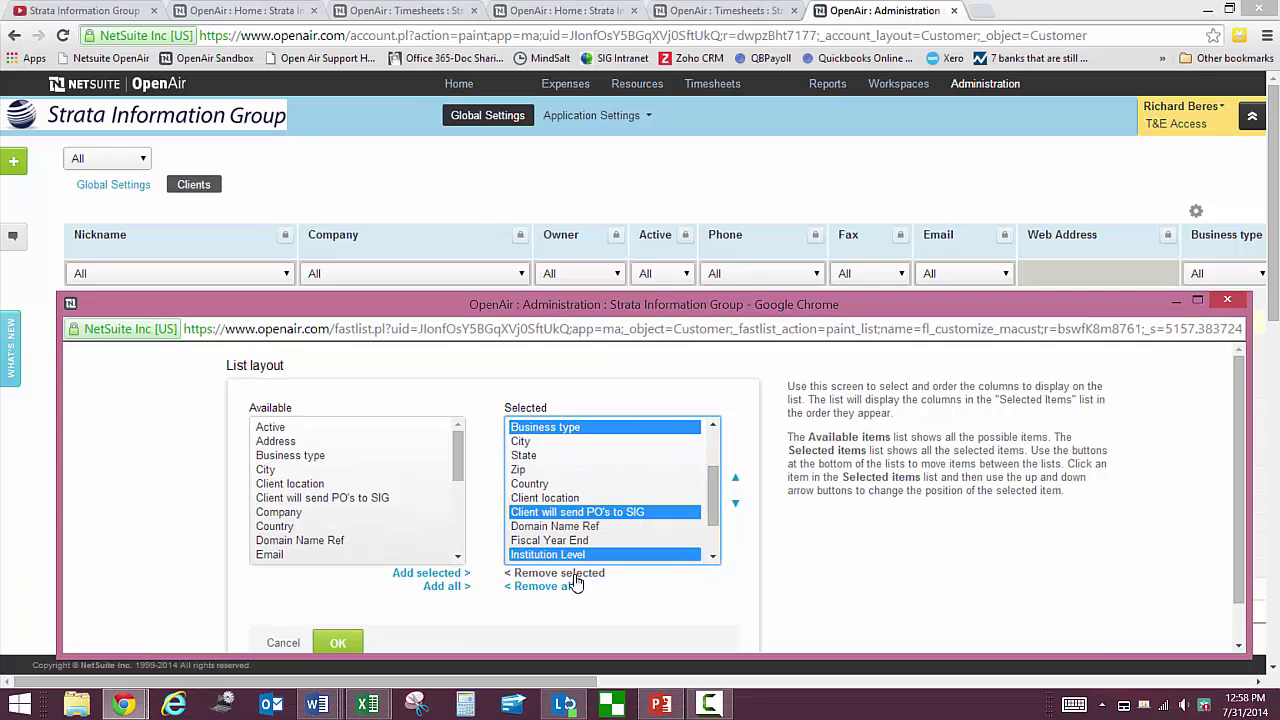
click(576, 575)
drag(650, 304, 650, 212)
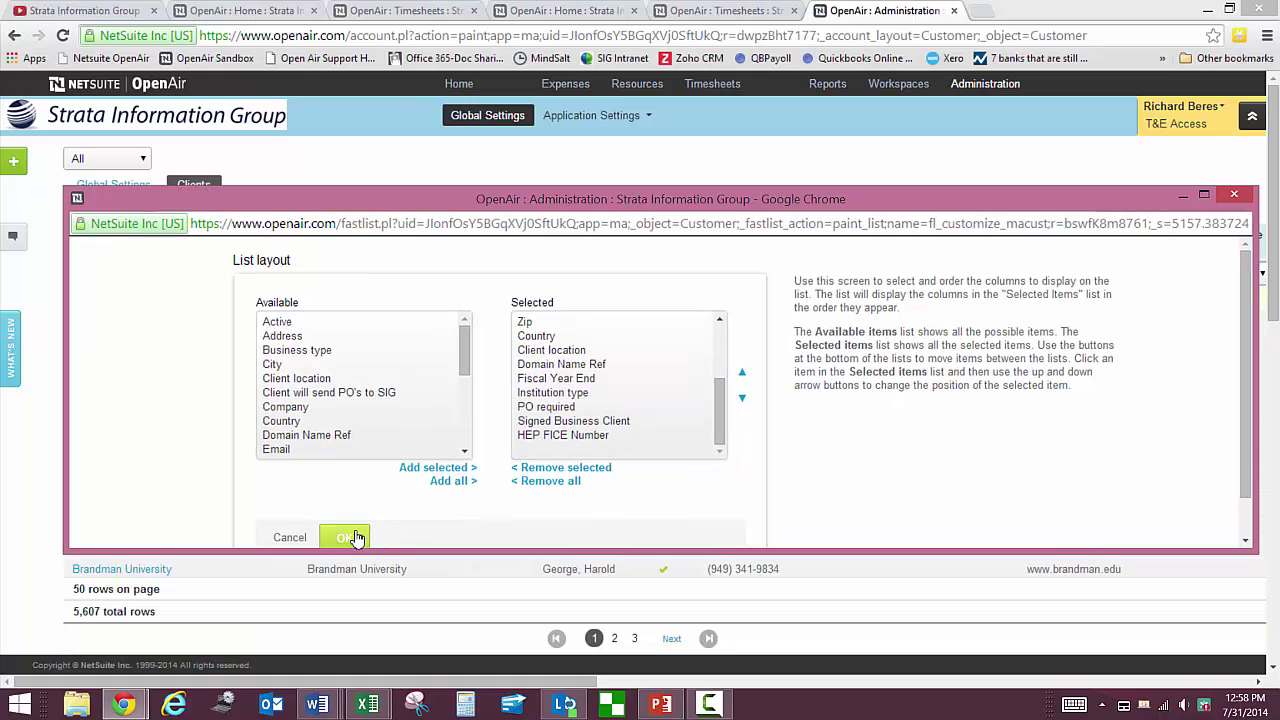
click(349, 534)
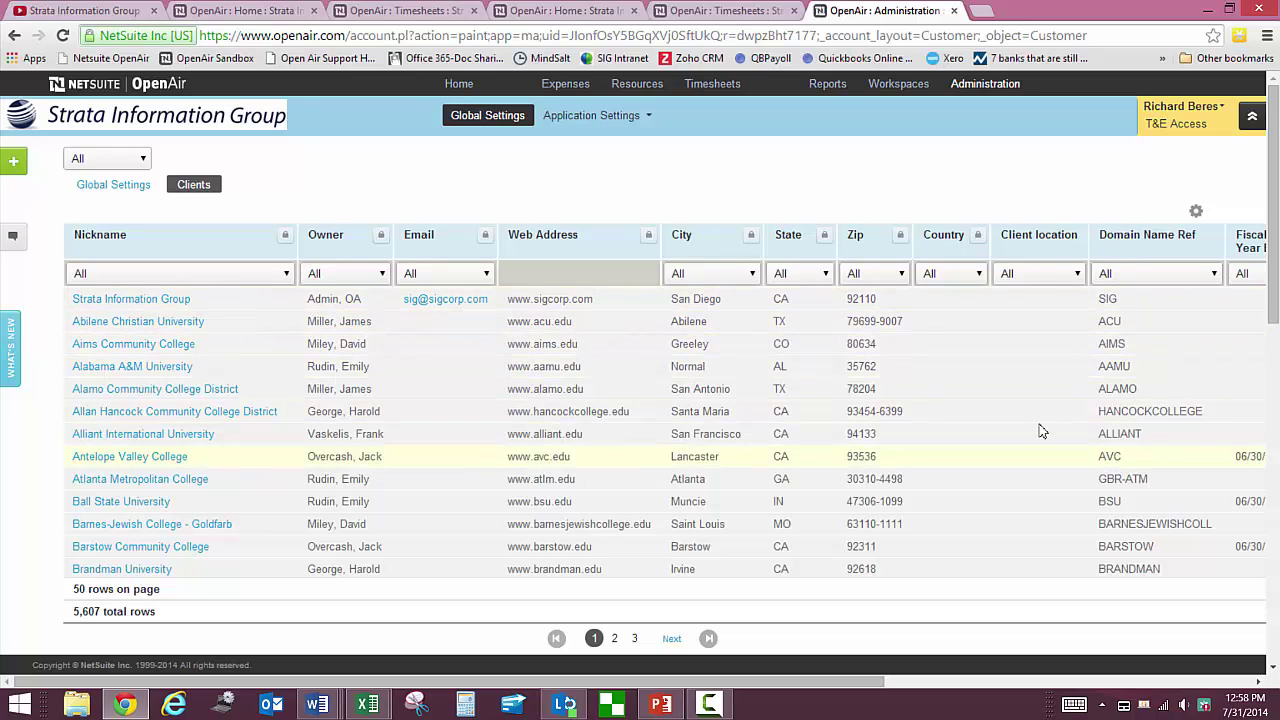
Step: Reorder the Clients list columns so that Domain Name Ref directly follows Nickname, and apply the layout
click(1195, 211)
click(1180, 258)
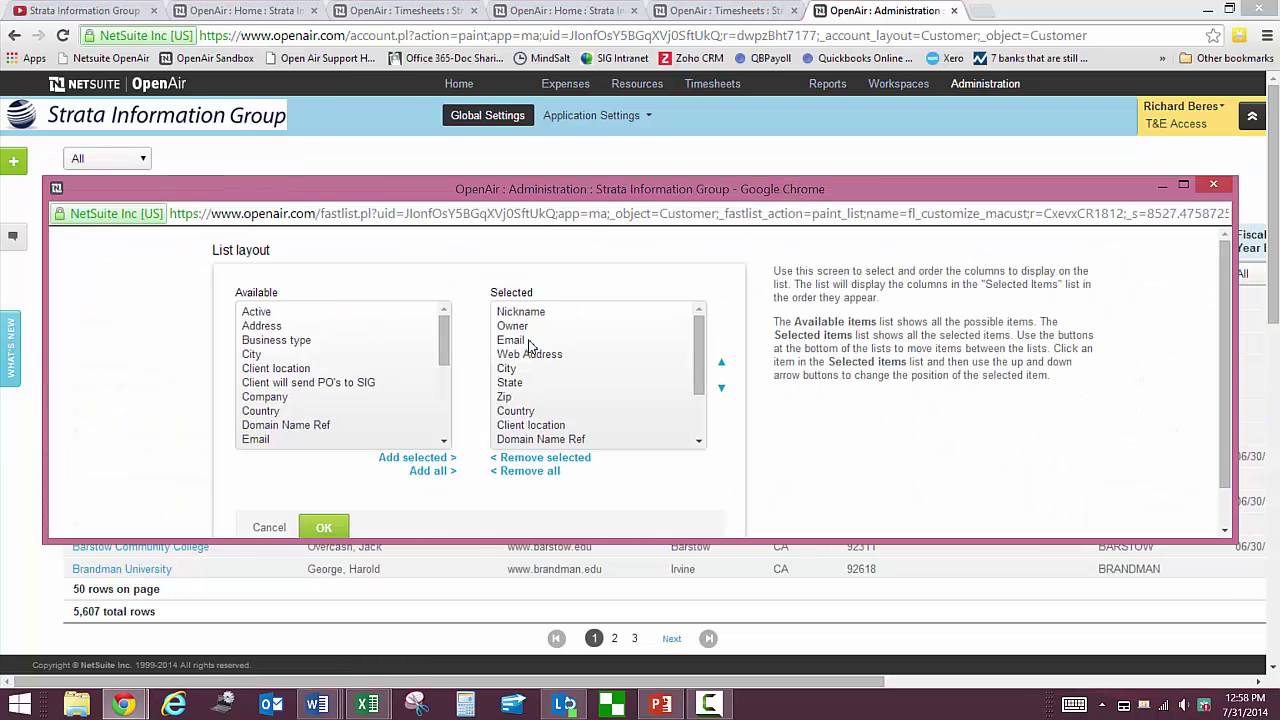
click(547, 432)
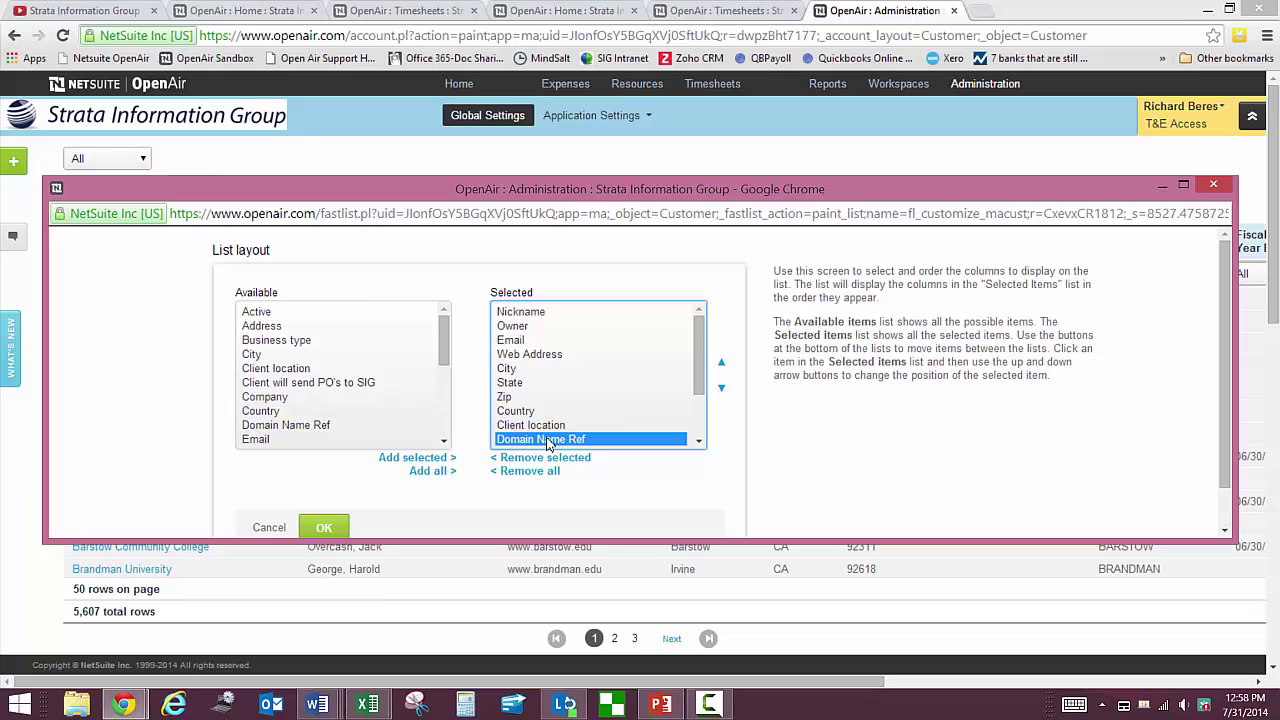
click(722, 363)
click(722, 363)
click(722, 363)
click(722, 363)
click(722, 363)
click(722, 363)
click(722, 363)
click(722, 363)
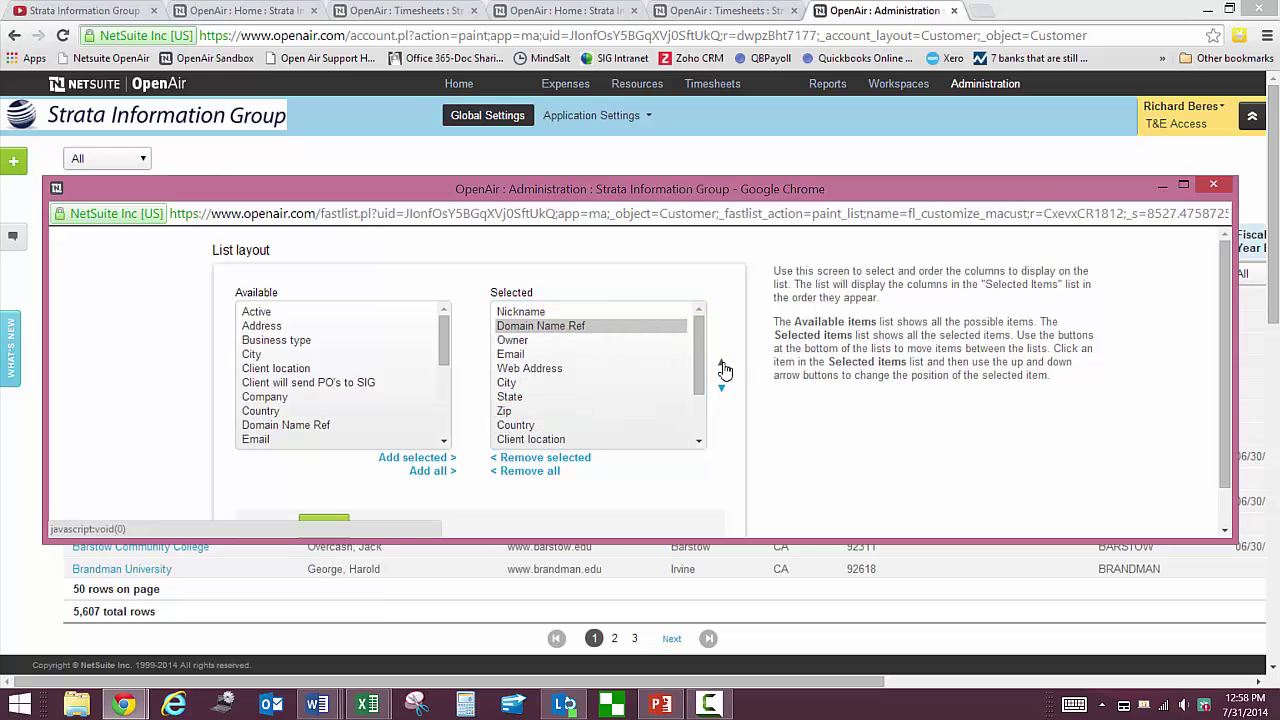
scroll(505, 405, down, 1)
scroll(505, 405, up, 1)
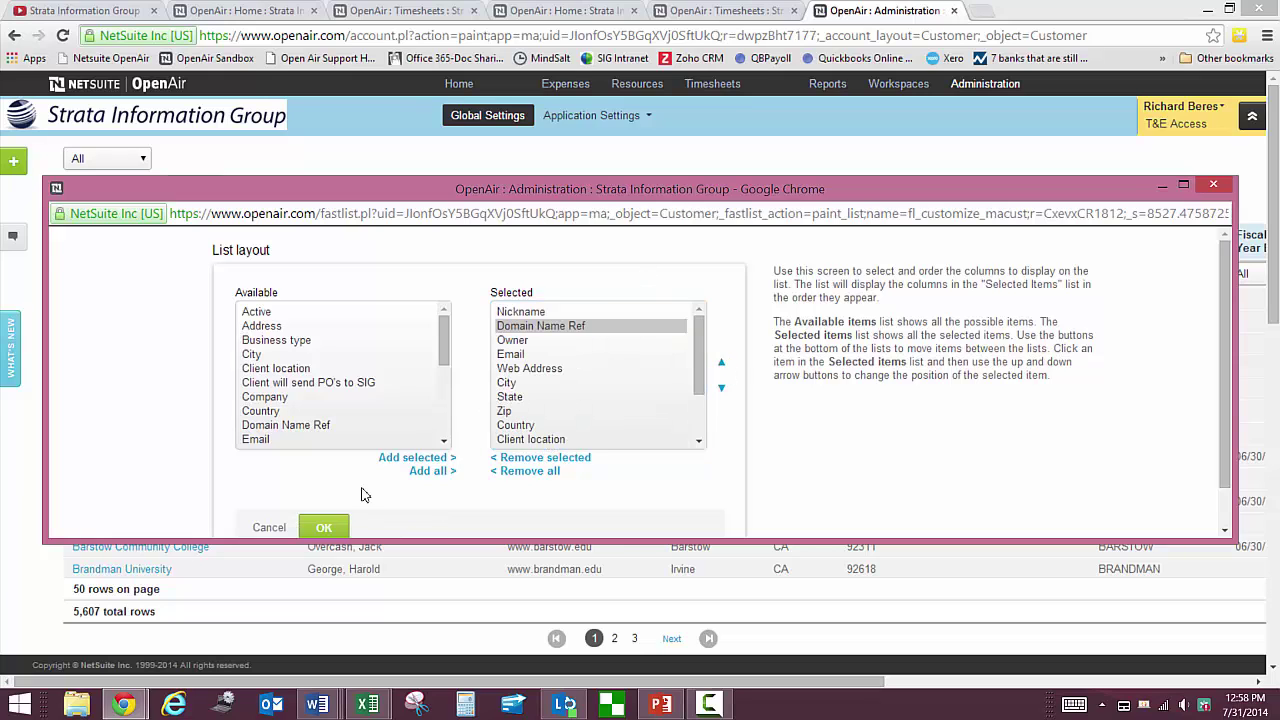
click(325, 527)
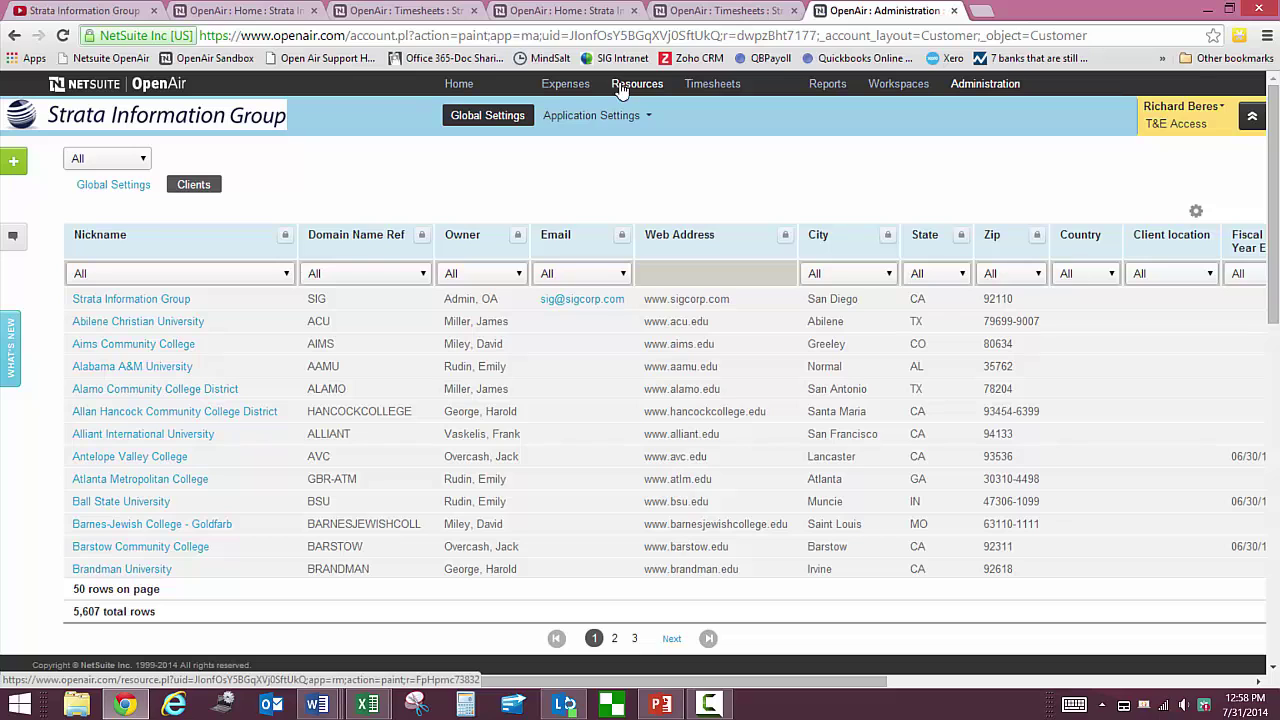
Step: Check the list view options of the open expense reports, and bring up those of the Resources list
click(567, 85)
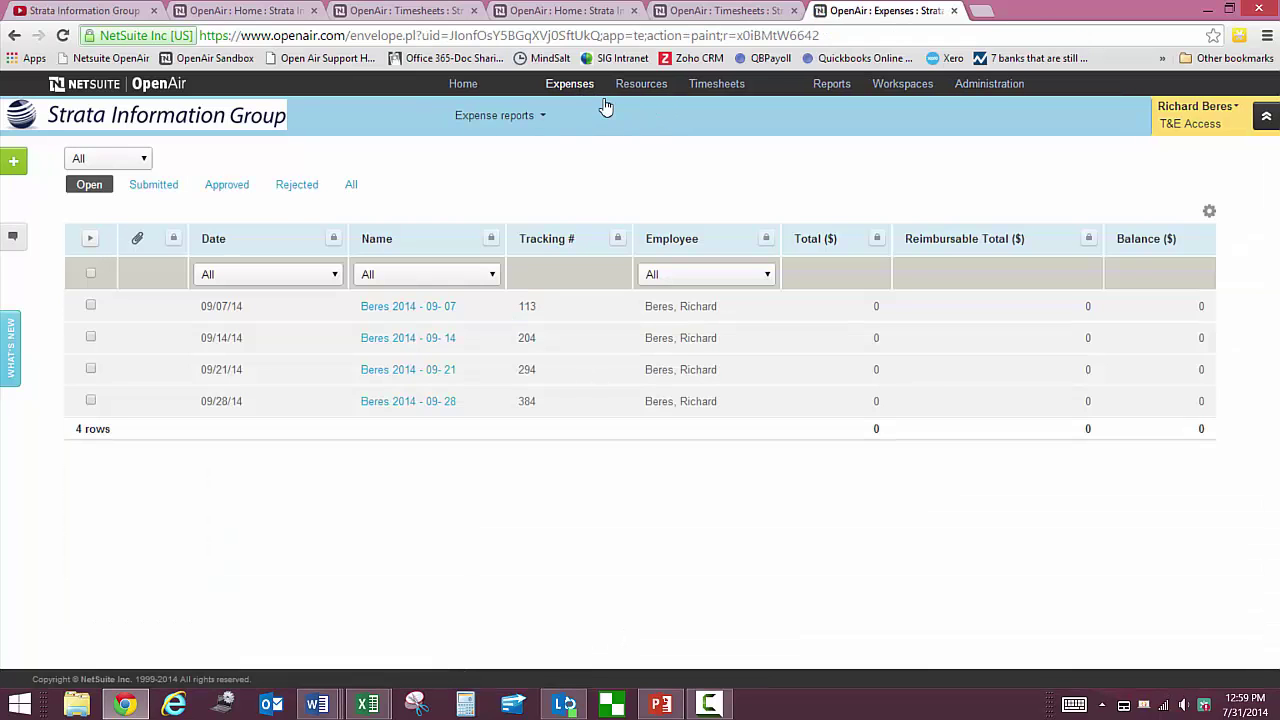
click(1211, 212)
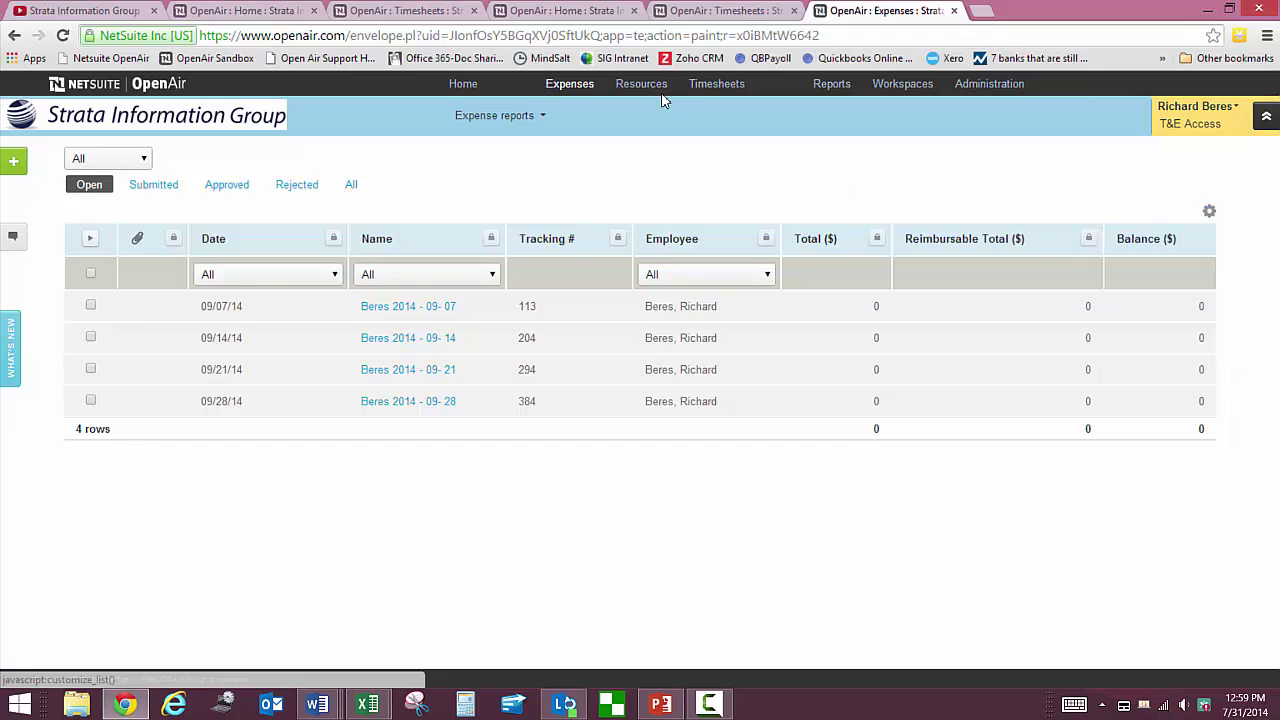
click(643, 85)
click(1210, 189)
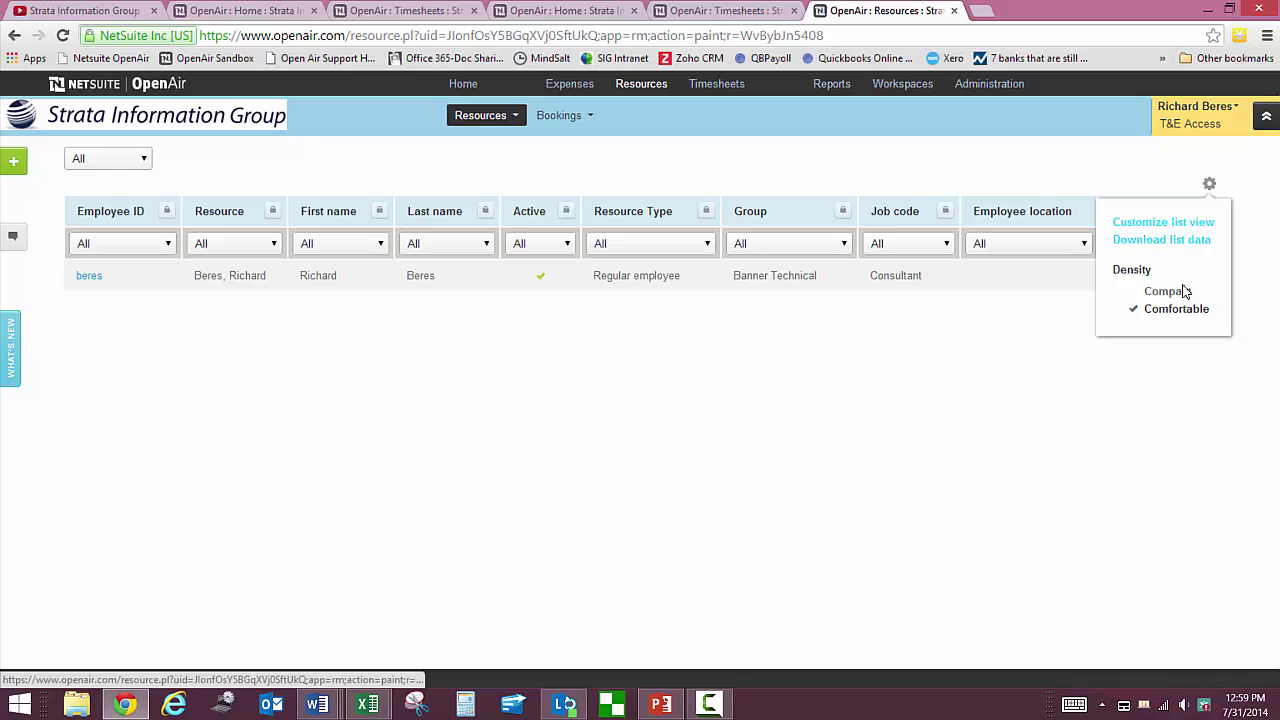
click(1211, 189)
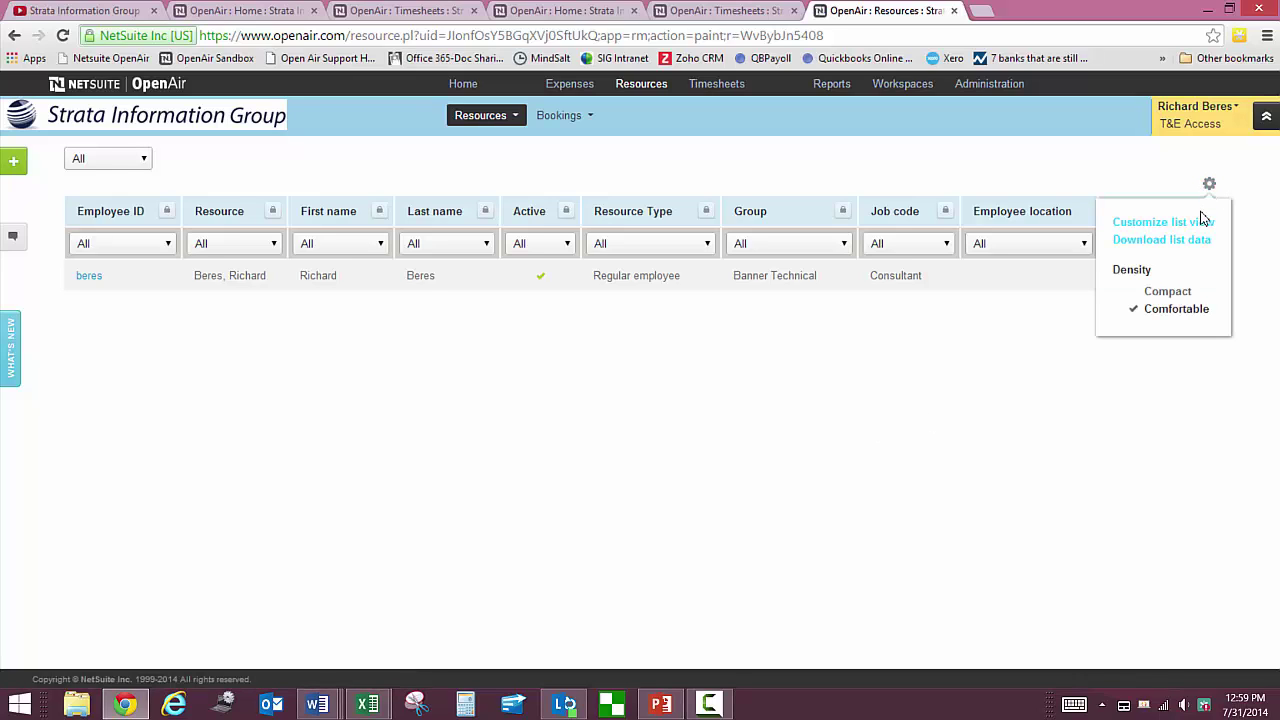
click(1210, 184)
click(1210, 184)
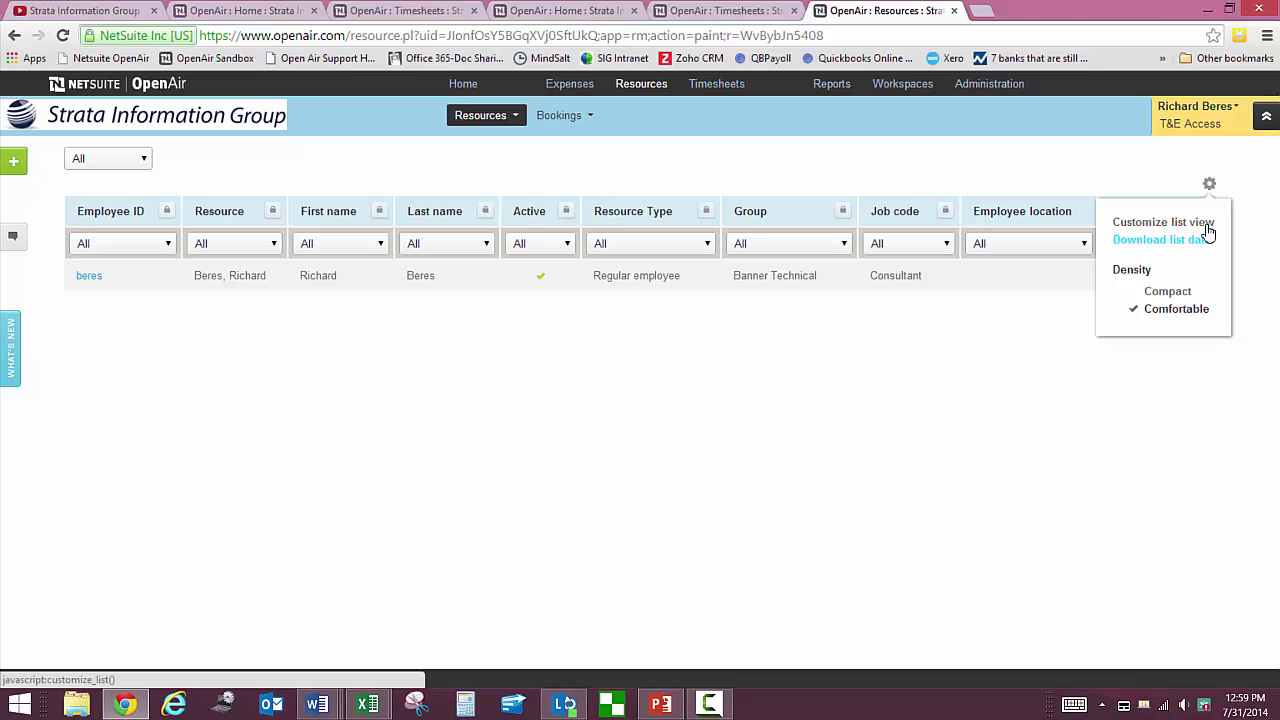
Step: Customize the Resources list view by moving the Resource column to the end of the selected columns, after Employee Type
click(1208, 230)
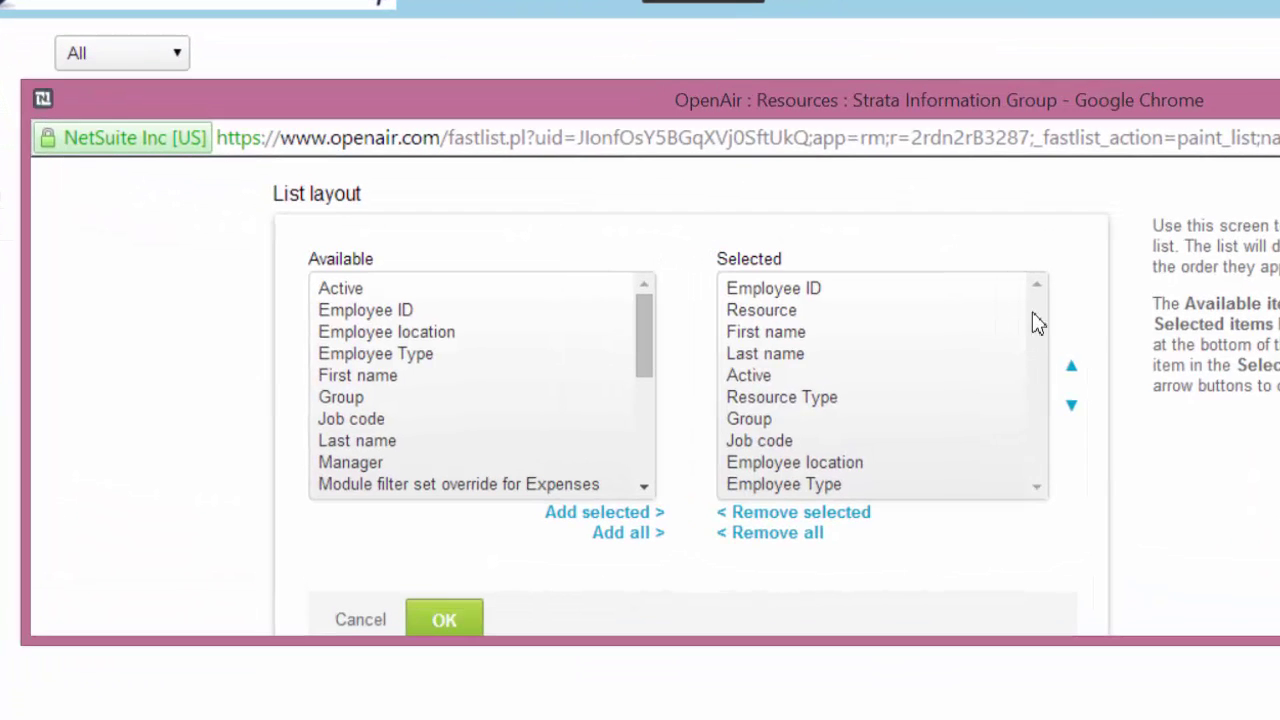
click(788, 316)
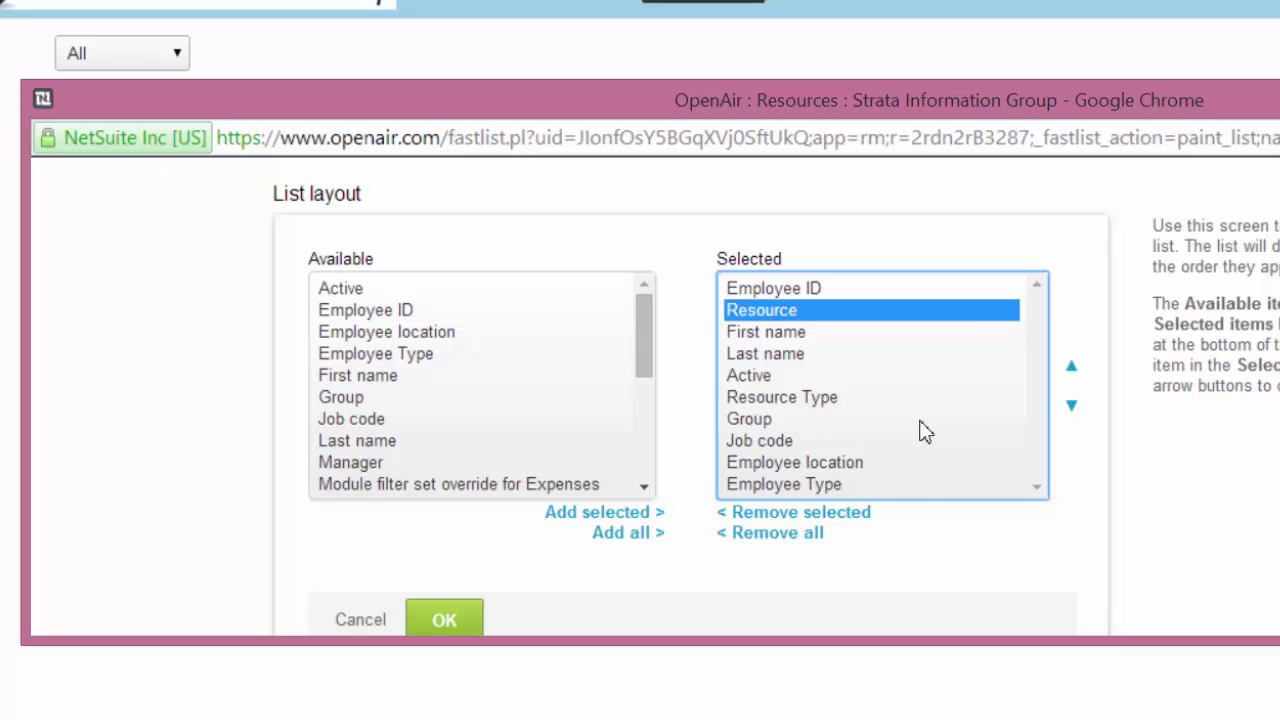
scroll(922, 431, down, 1)
scroll(922, 431, up, 1)
scroll(922, 431, down, 1)
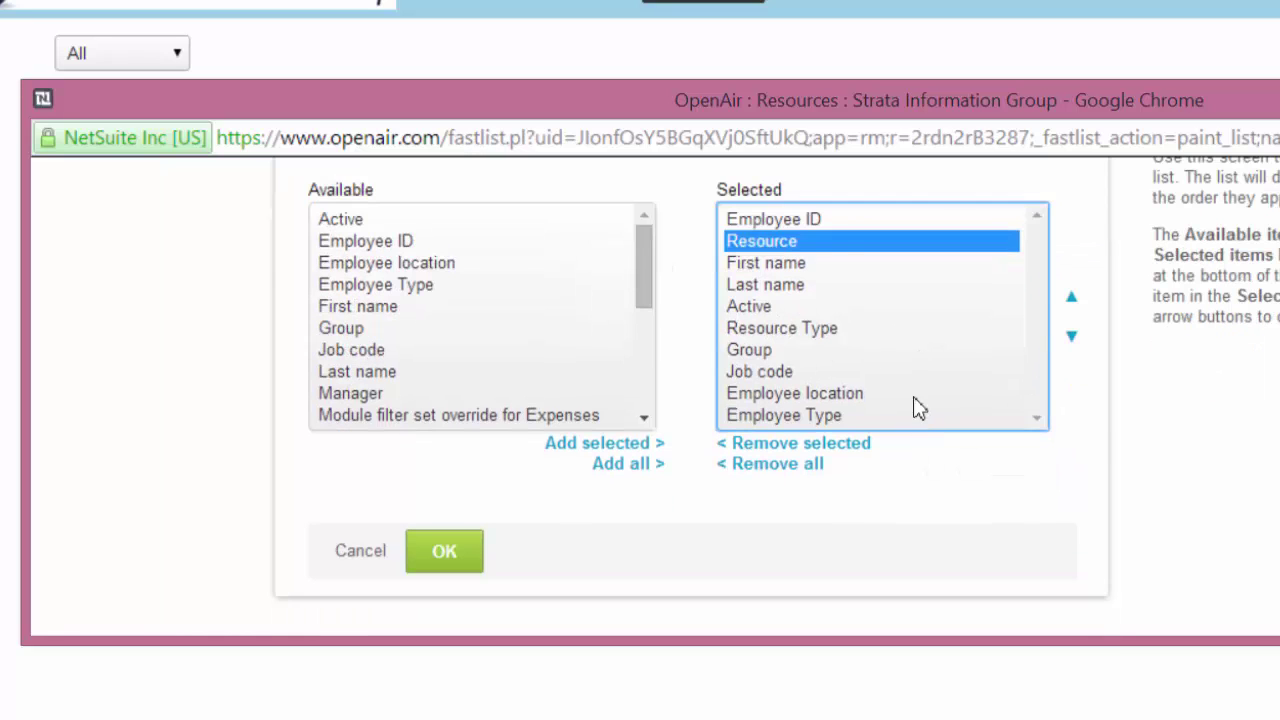
click(1071, 337)
click(1071, 337)
click(1071, 337)
click(1071, 337)
click(1071, 337)
click(1071, 337)
click(1071, 337)
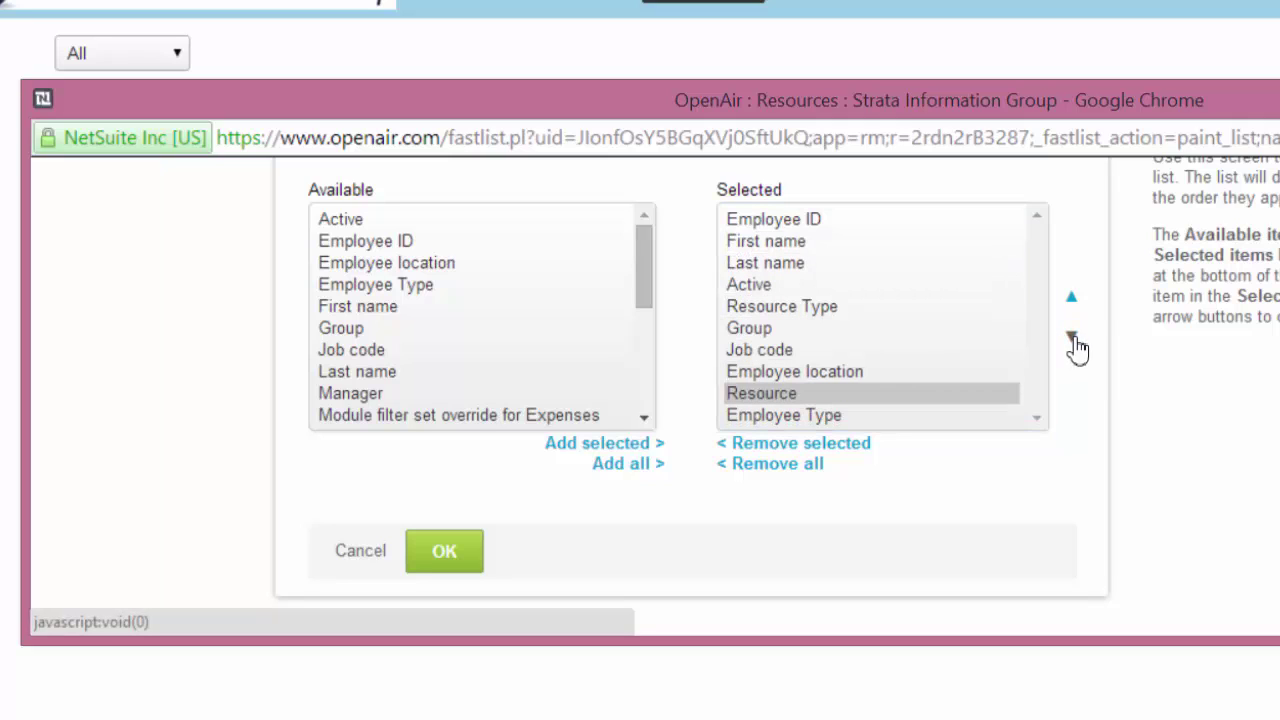
click(1071, 337)
click(1071, 337)
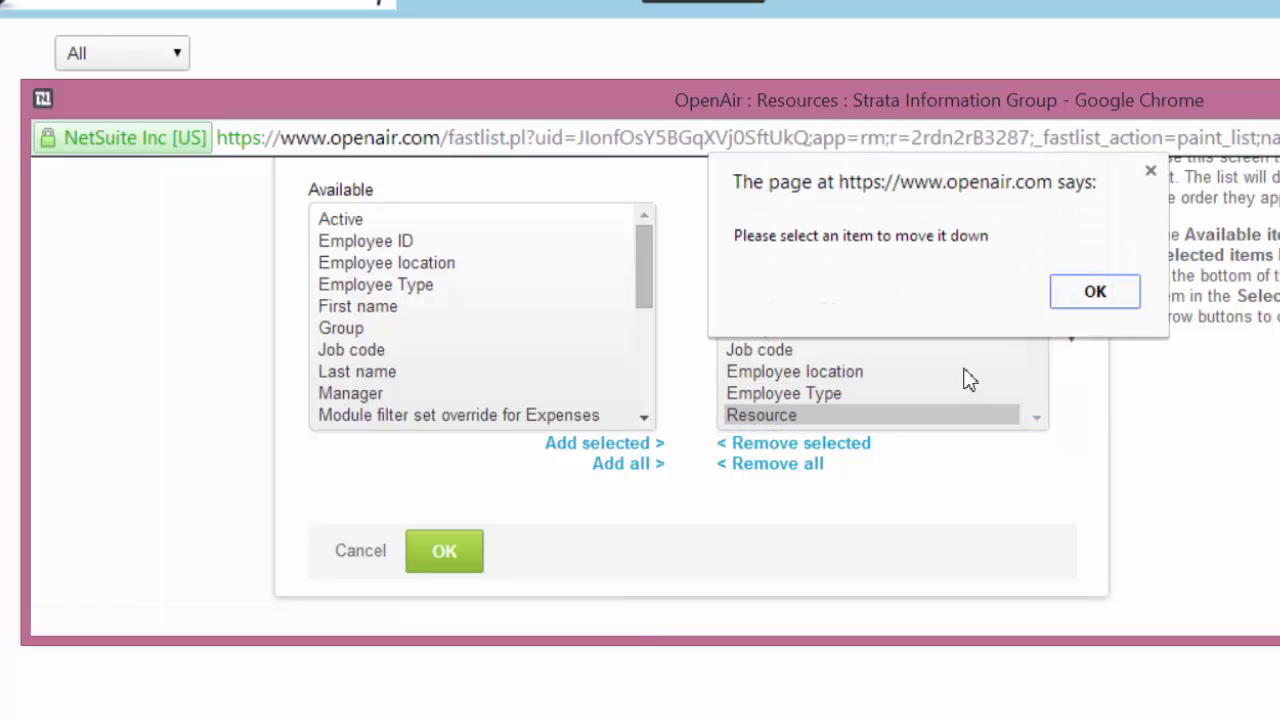
key(Return)
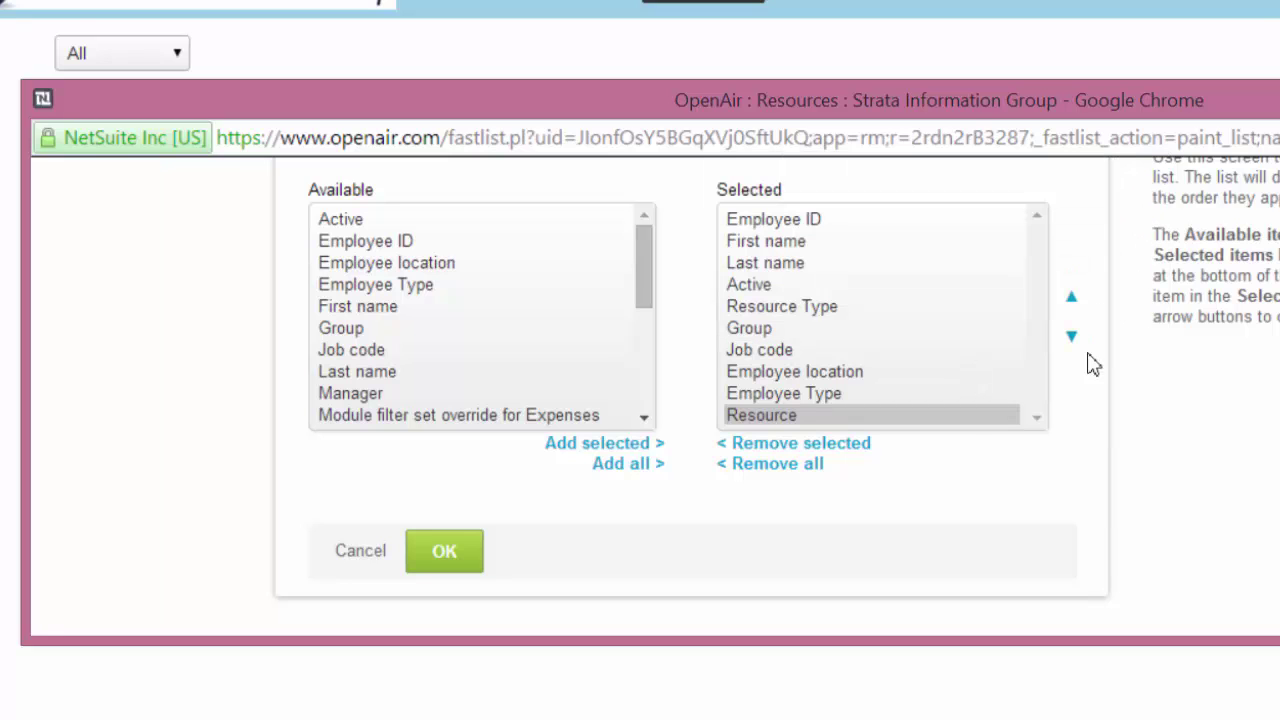